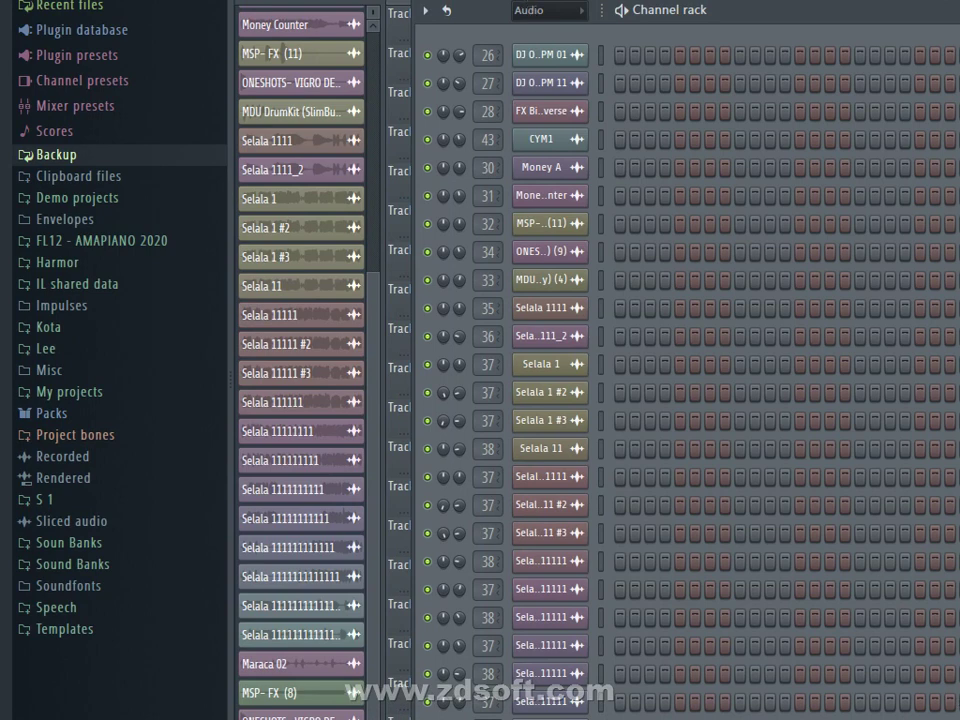
- Play the song in the playlist with the project's patterns listed in the picker
{"action": "key", "text": "F6"}
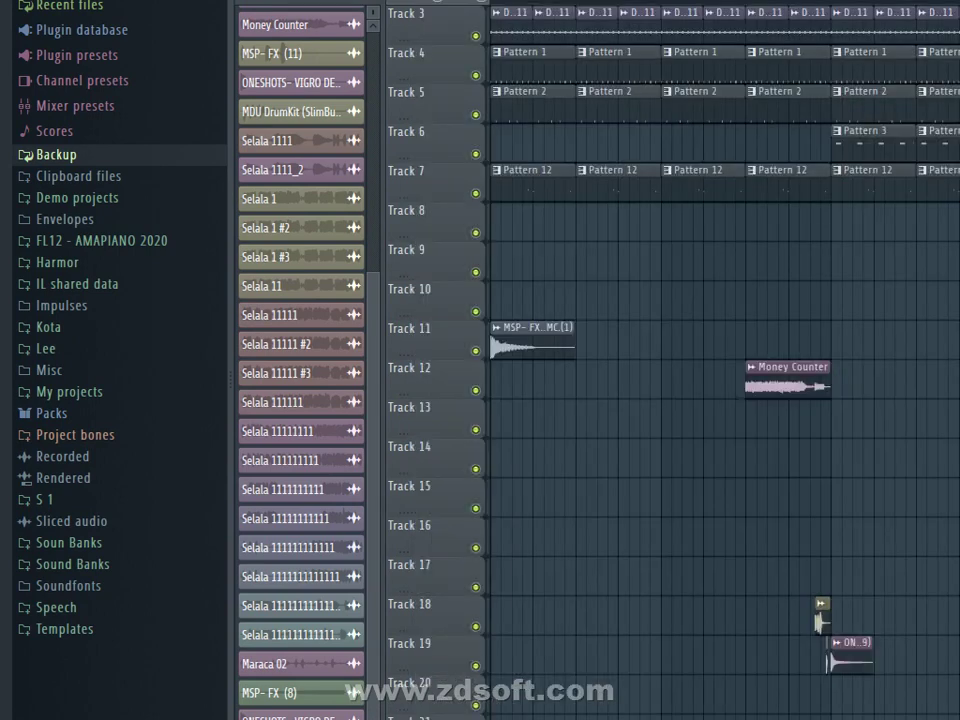
{"action": "key", "text": "space"}
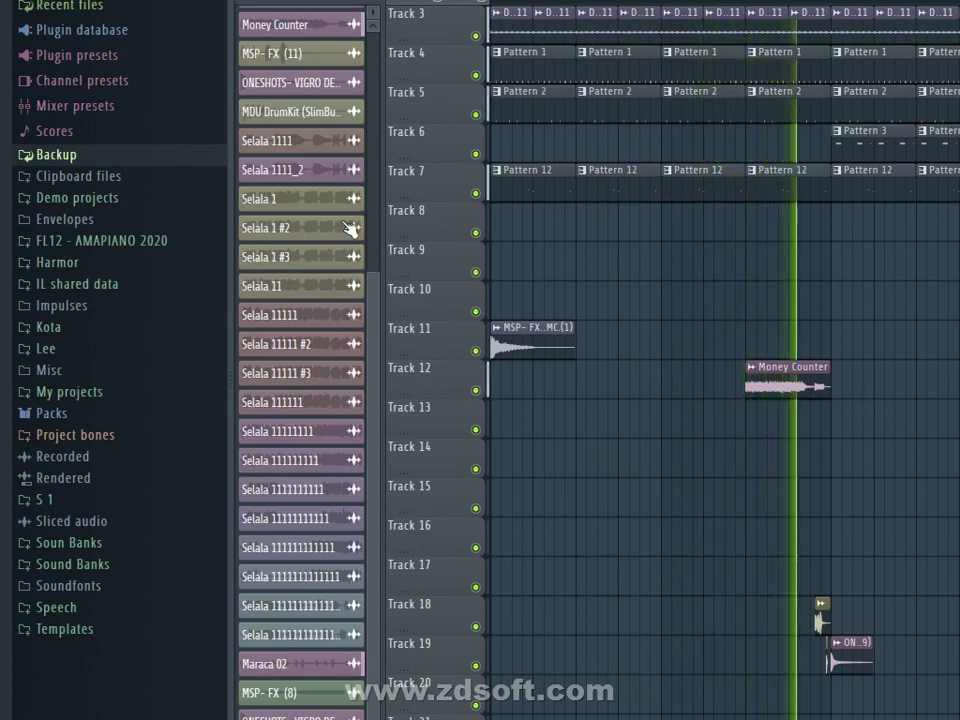
{"action": "left_click", "coordinate": [255, 2]}
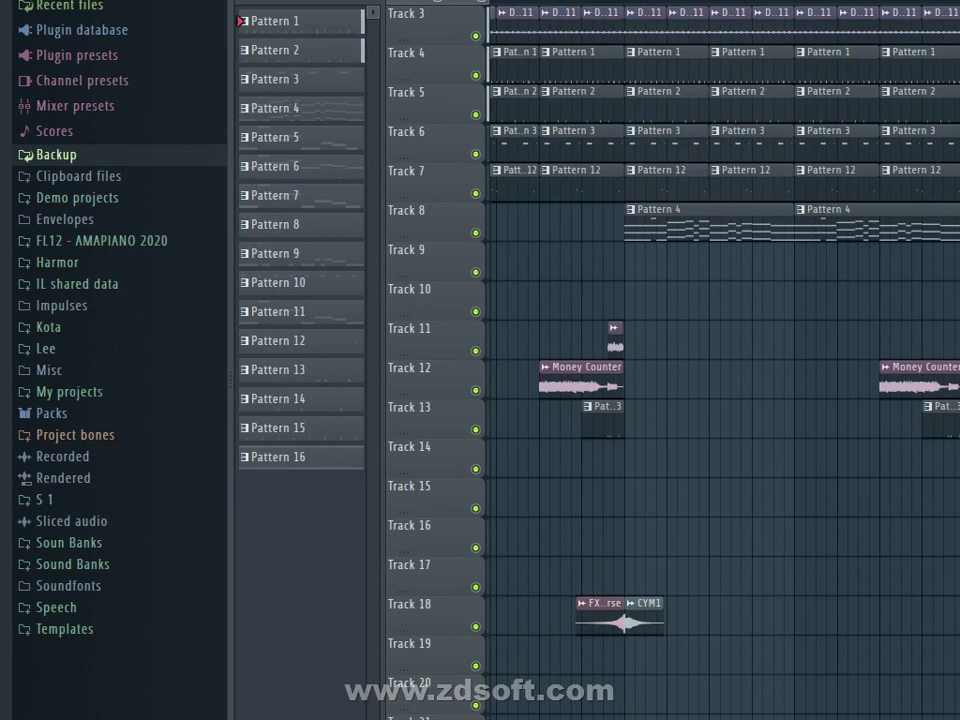
{"action": "scroll", "coordinate": [722, 360], "scroll_direction": "down", "scroll_amount": 3}
{"action": "scroll", "coordinate": [722, 360], "scroll_direction": "left", "scroll_amount": 4}
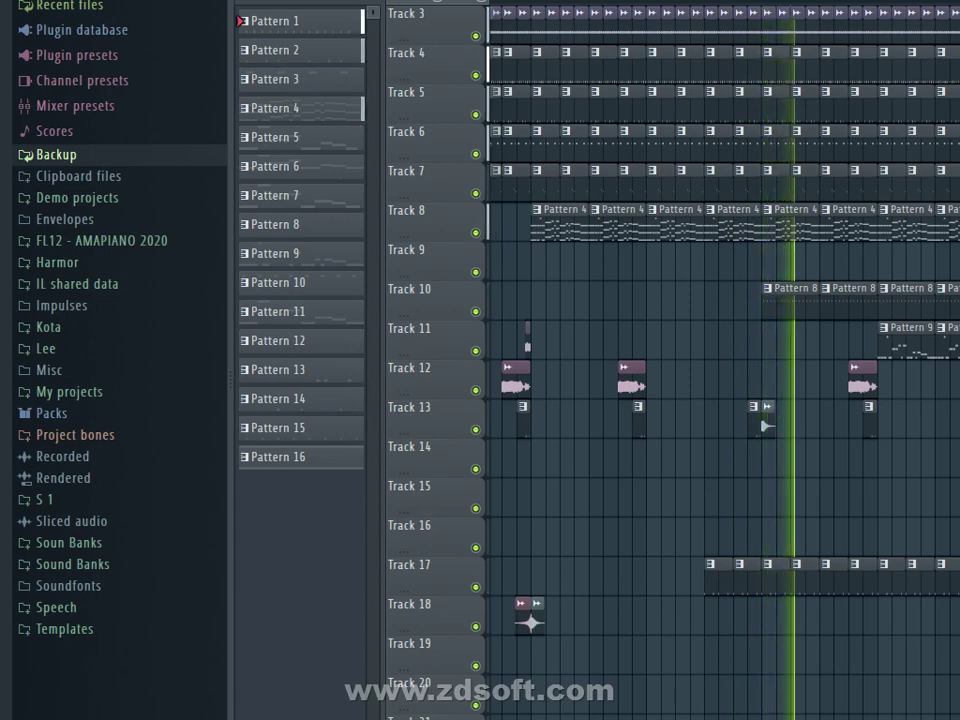
- Narrow the browser to widen the playlist and delete the duplicate Money Counter clip on Track 15
{"action": "left_click_drag", "start_coordinate": [227, 131], "coordinate": [80, 132]}
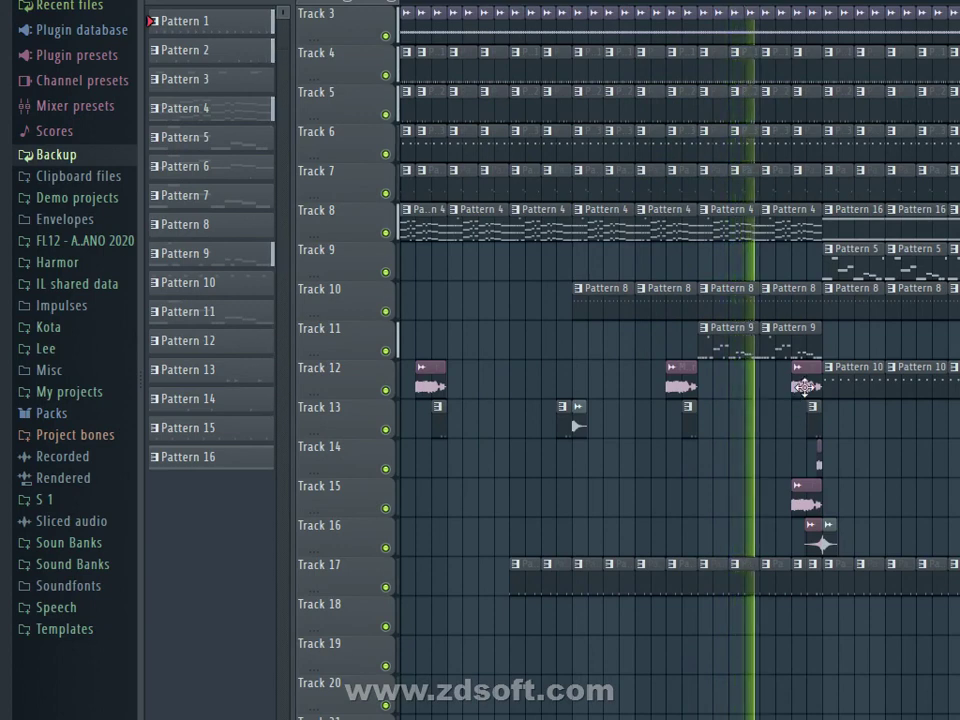
{"action": "right_click", "coordinate": [809, 499]}
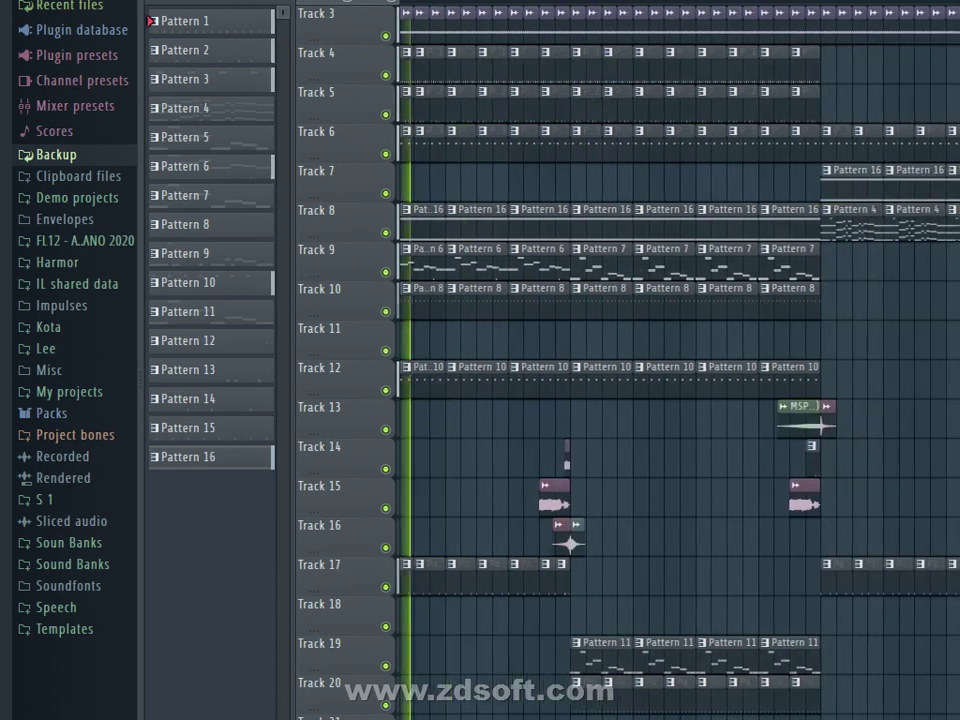
- Filter the channel rack to the Unsorted group and examine the drum steps of Pattern 1 and Pattern 2
{"action": "left_click_drag", "start_coordinate": [908, 1], "coordinate": [879, 2]}
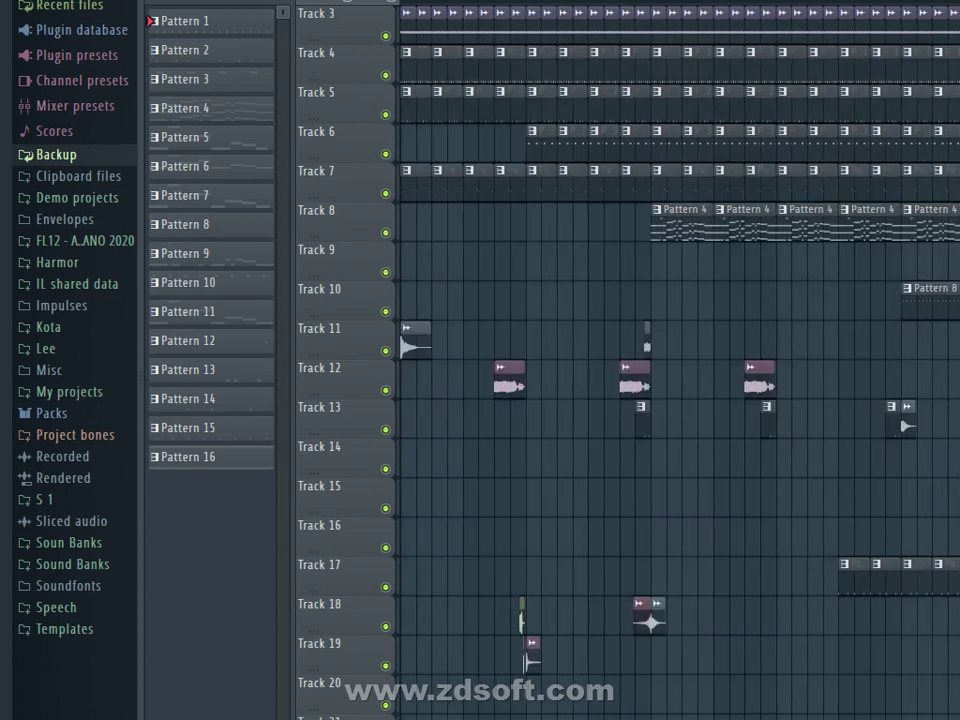
{"action": "key", "text": "F6"}
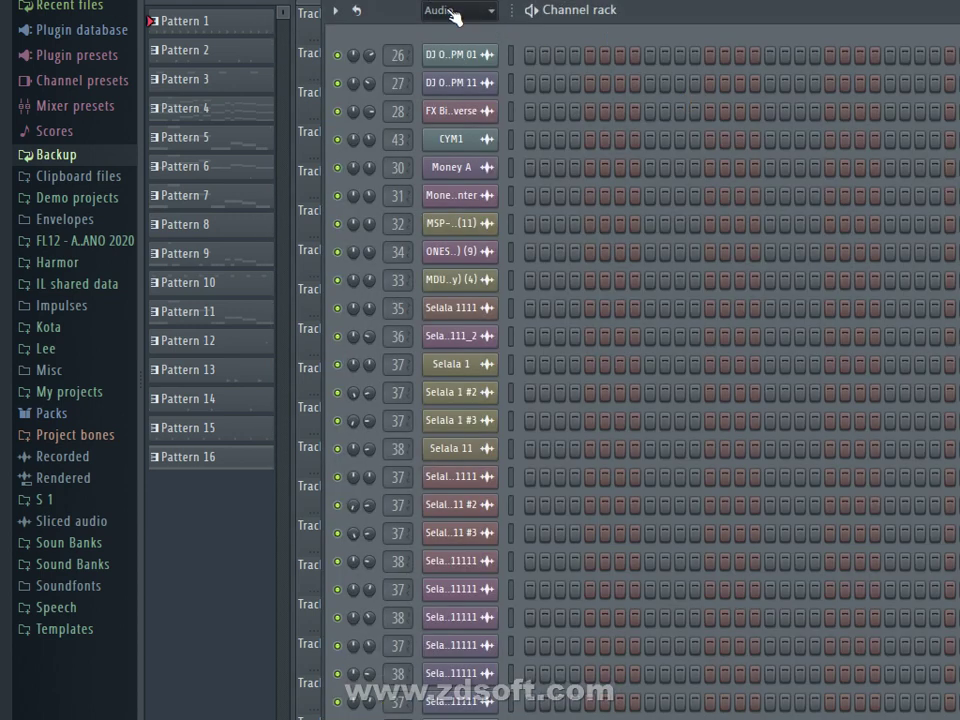
{"action": "left_click", "coordinate": [456, 13]}
{"action": "left_click", "coordinate": [458, 74]}
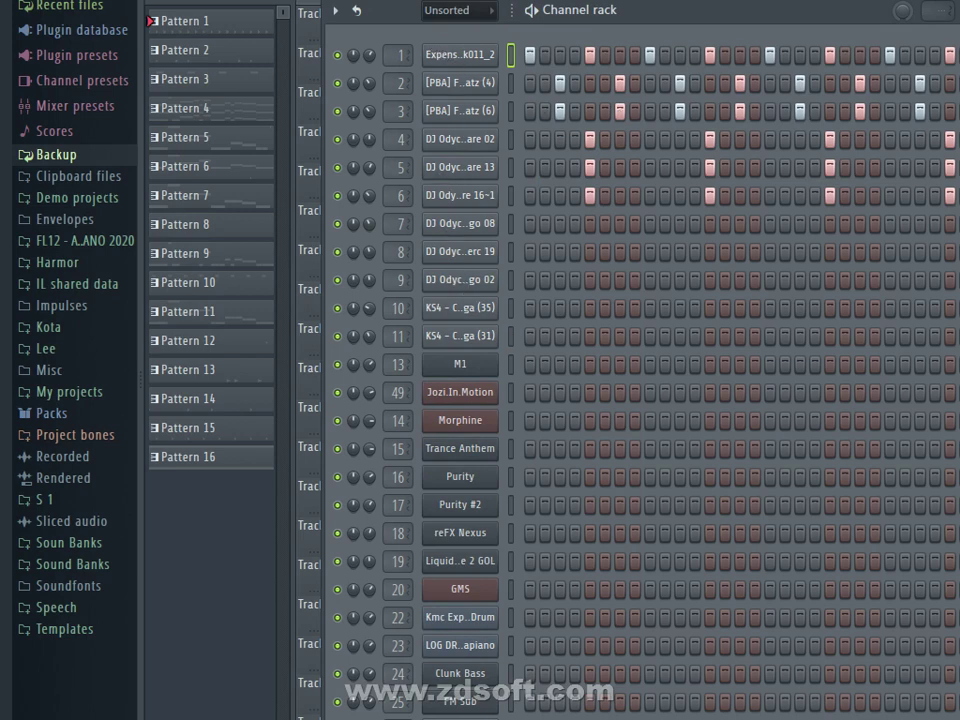
{"action": "left_click", "coordinate": [210, 50]}
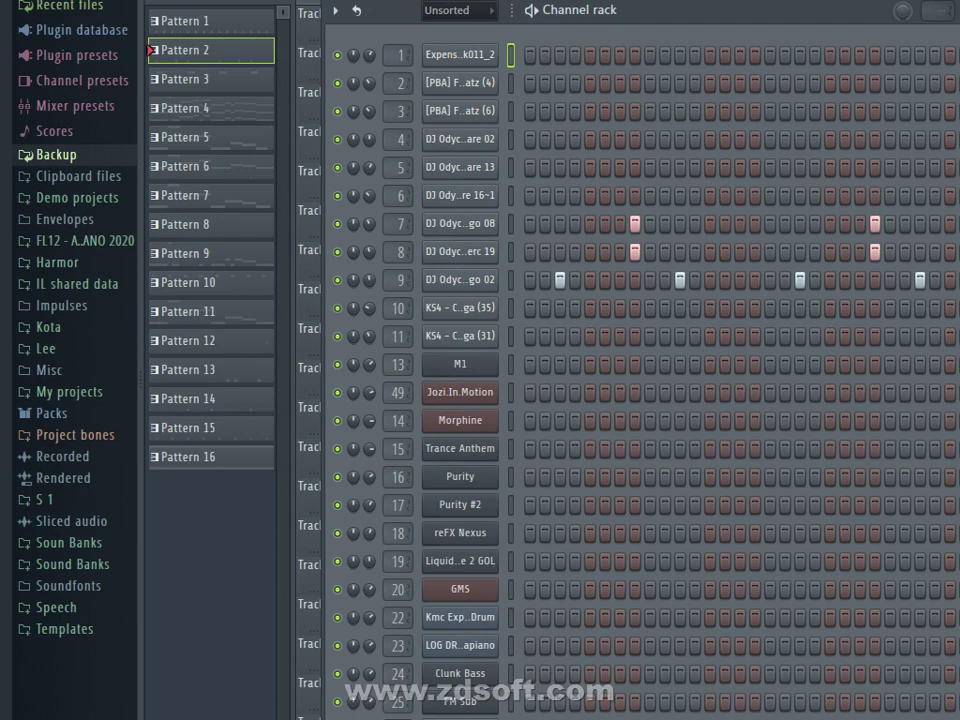
- Examine the M1 instrument's plugin interface for the part in Pattern 3, then close it
{"action": "left_click", "coordinate": [210, 79]}
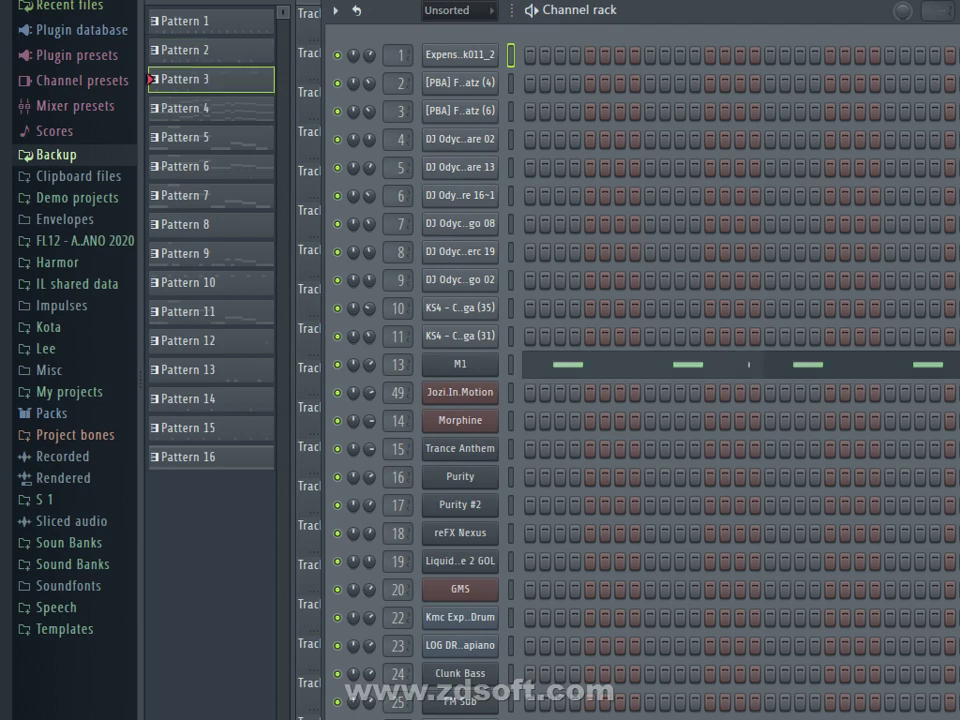
{"action": "left_click", "coordinate": [458, 365]}
{"action": "left_click_drag", "start_coordinate": [353, 16], "coordinate": [696, 40]}
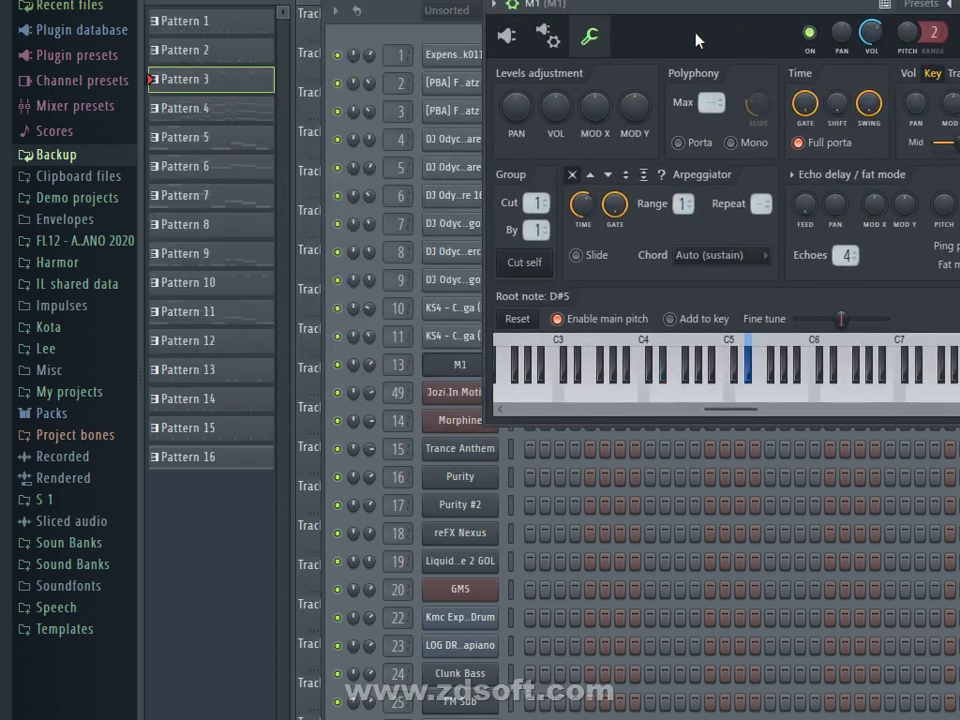
{"action": "left_click", "coordinate": [509, 29]}
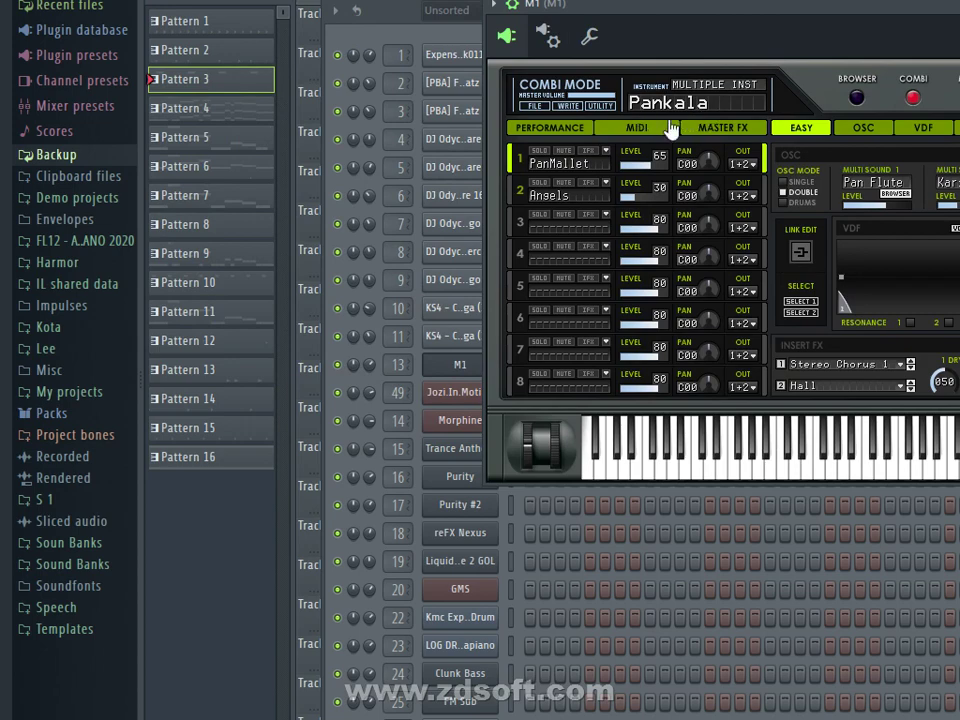
{"action": "key", "text": "Escape"}
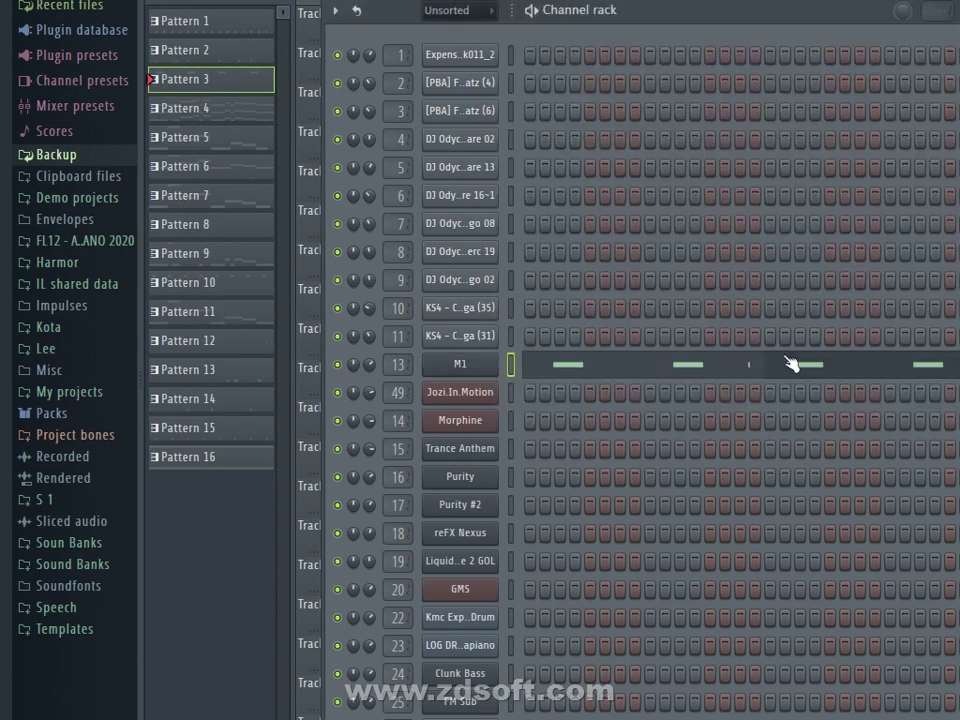
- Examine the Morphine synthesizer's program and settings used in Pattern 4
{"action": "key", "text": "KP_Add"}
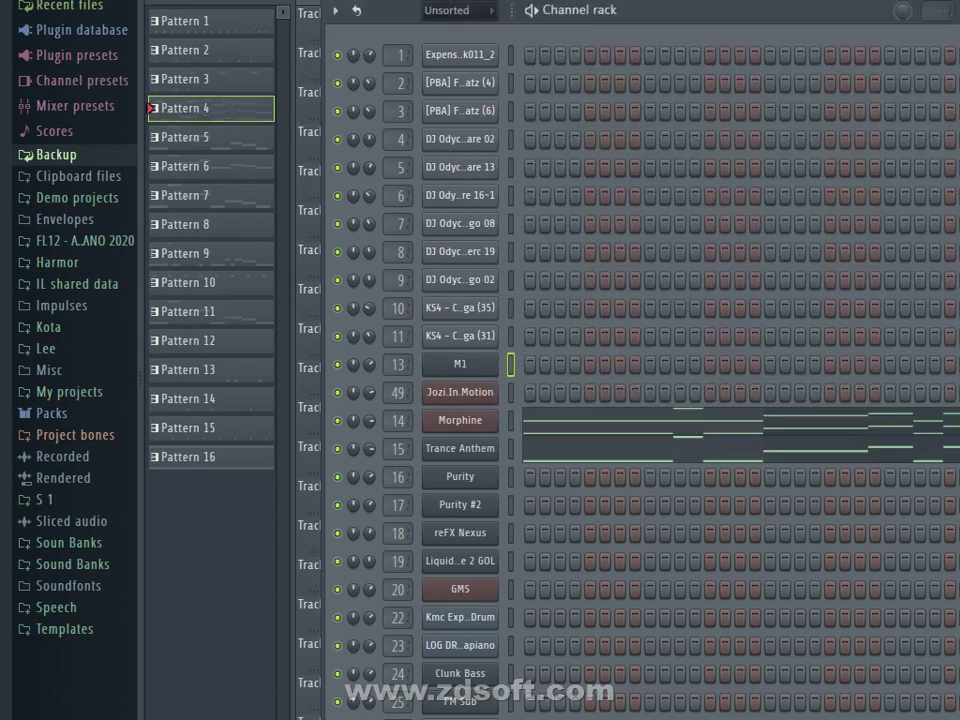
{"action": "left_click", "coordinate": [465, 425]}
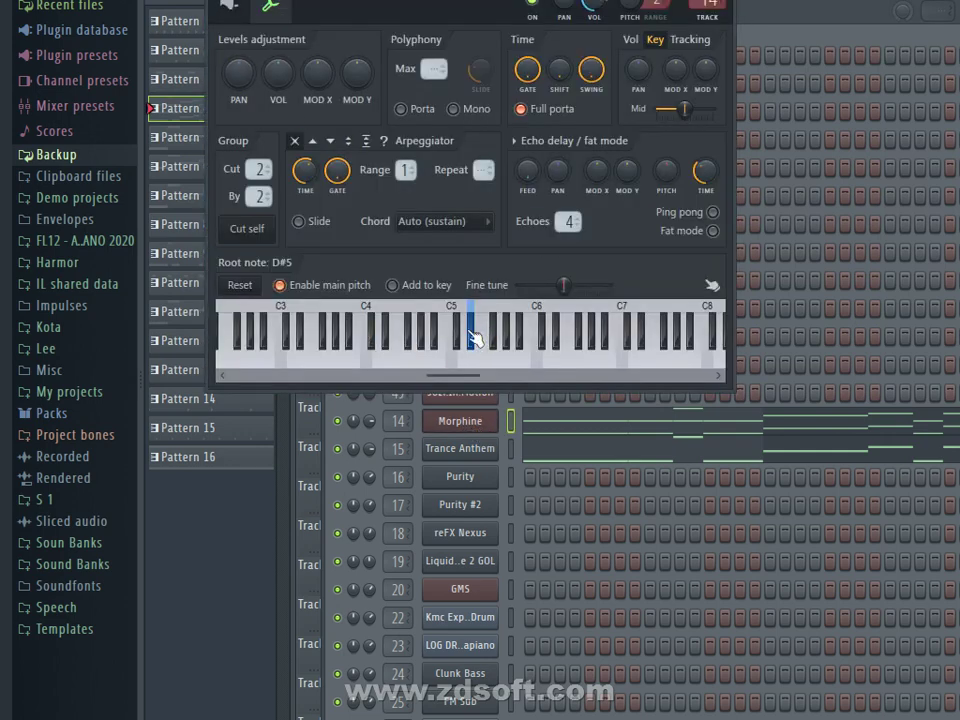
{"action": "left_click", "coordinate": [228, 5]}
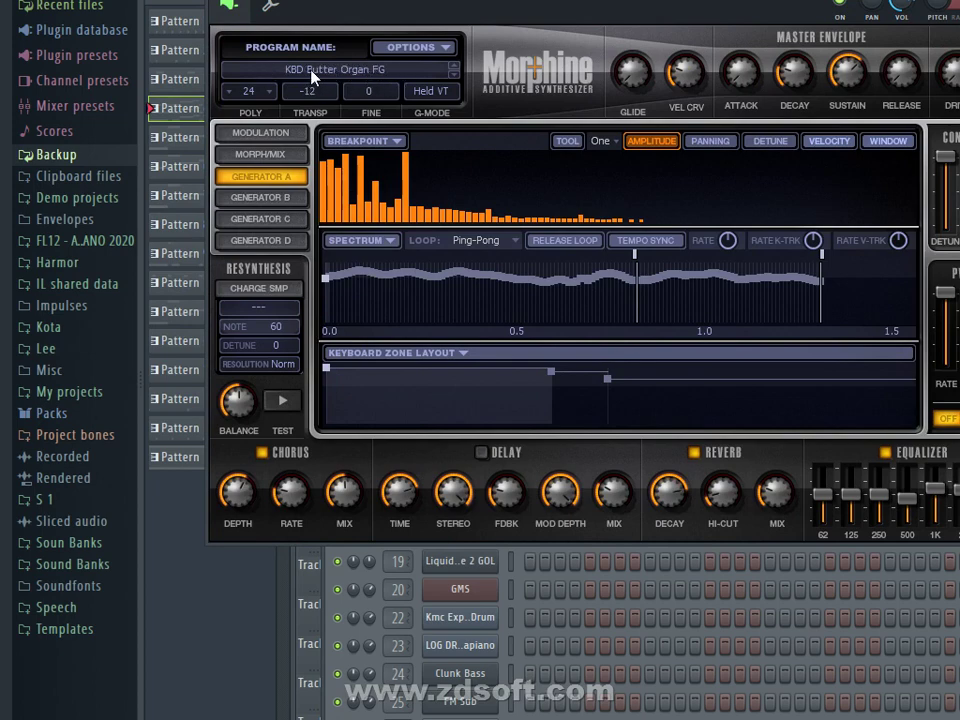
{"action": "key", "text": "Escape"}
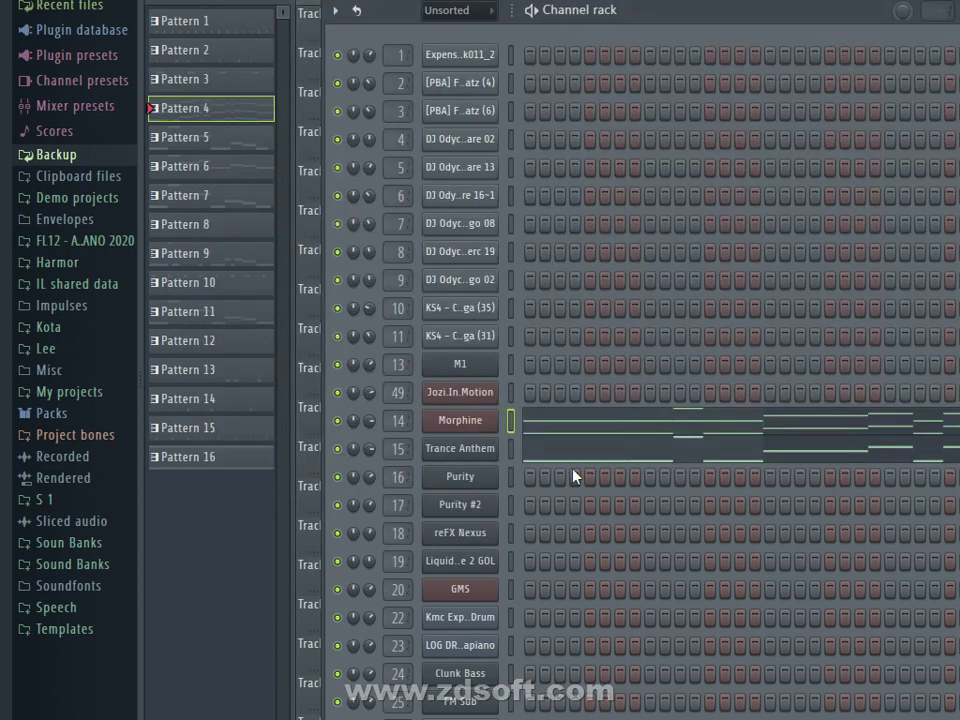
- Examine the Polysix preset of the Trance Anthem channel in Pattern 4 and close it
{"action": "left_click", "coordinate": [470, 449]}
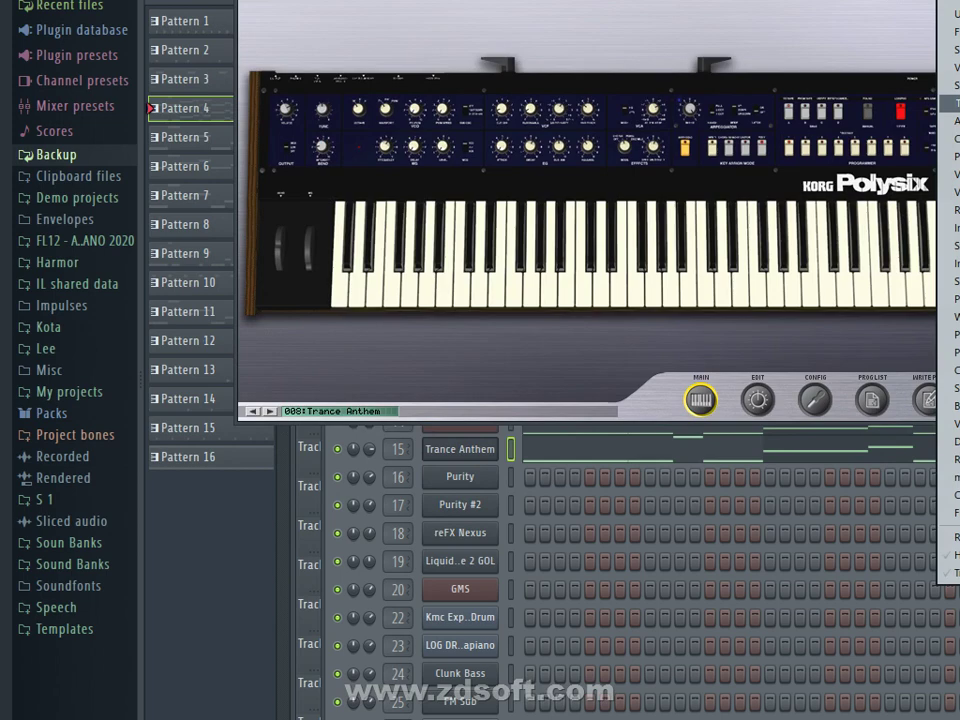
{"action": "left_click", "coordinate": [639, 38]}
{"action": "key", "text": "Escape"}
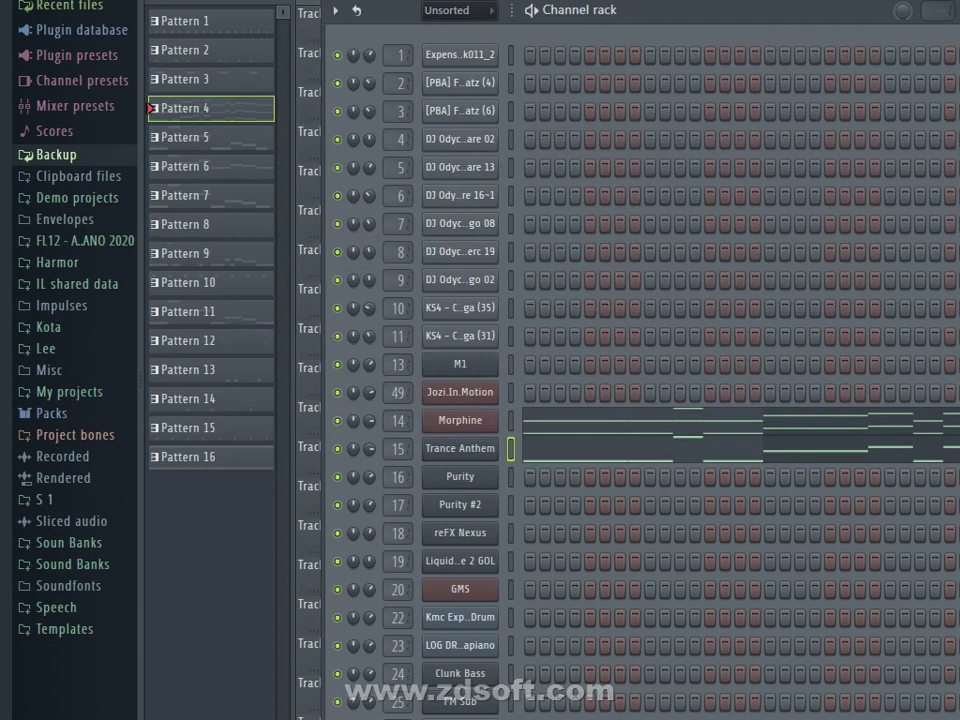
- Examine the synth settings of the Kmc Expensive Log Drum and LOG DRUM Real Amapiano channels in Pattern 5
{"action": "key", "text": "plus"}
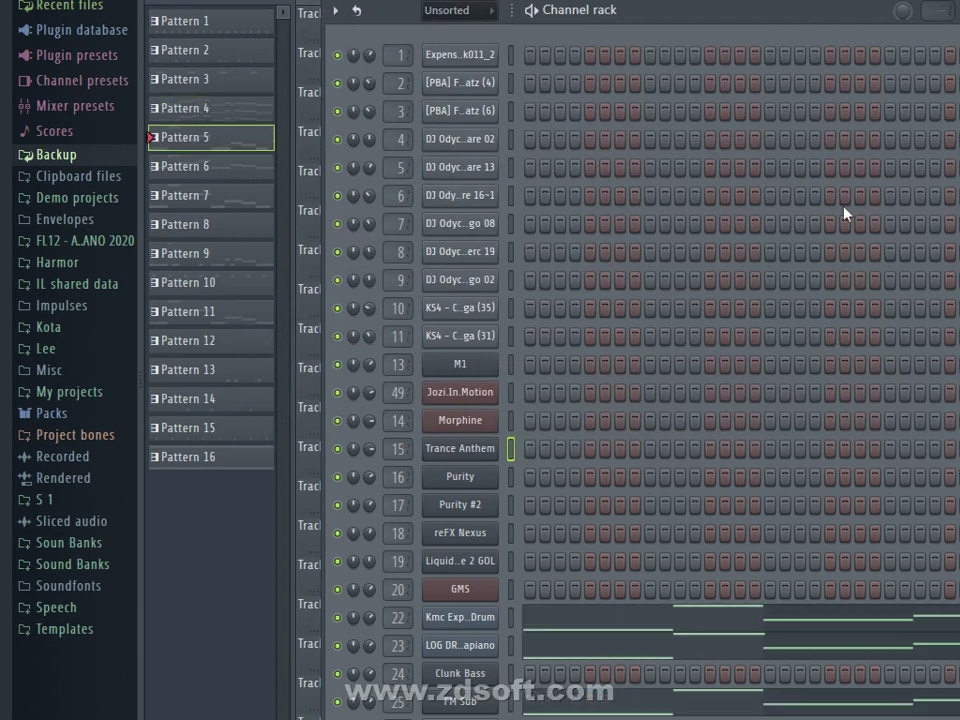
{"action": "left_click", "coordinate": [477, 620]}
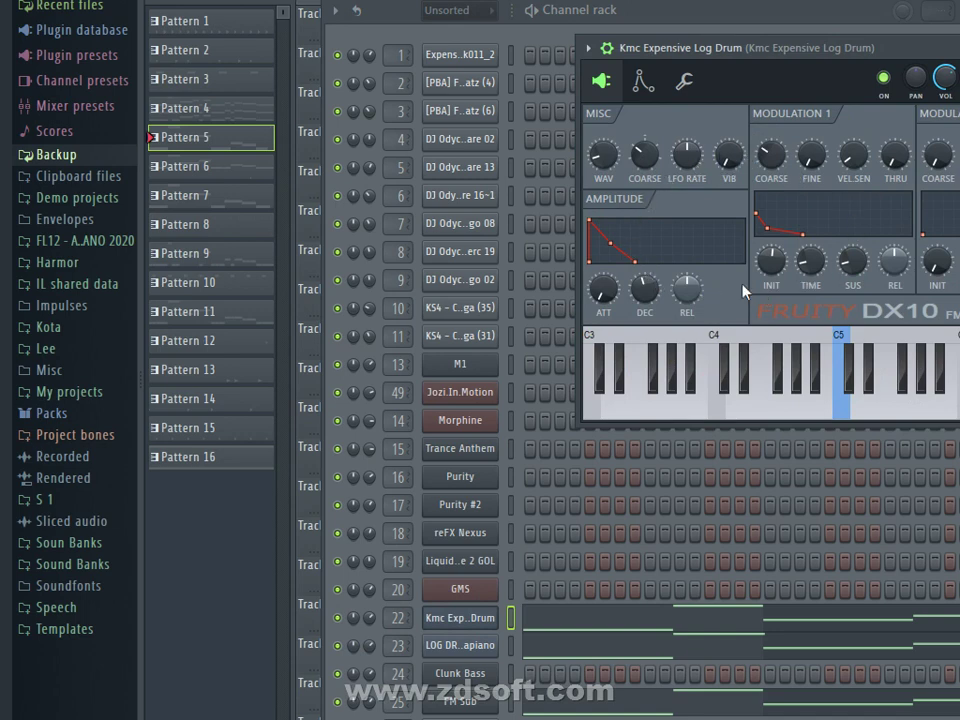
{"action": "key", "text": "Escape"}
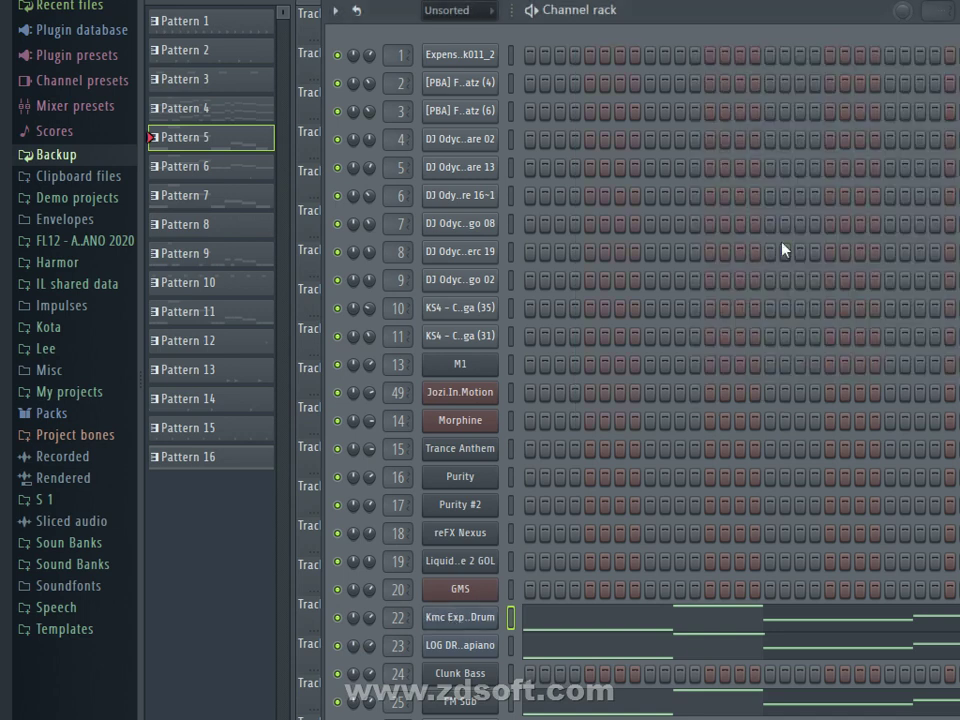
{"action": "left_click", "coordinate": [490, 648]}
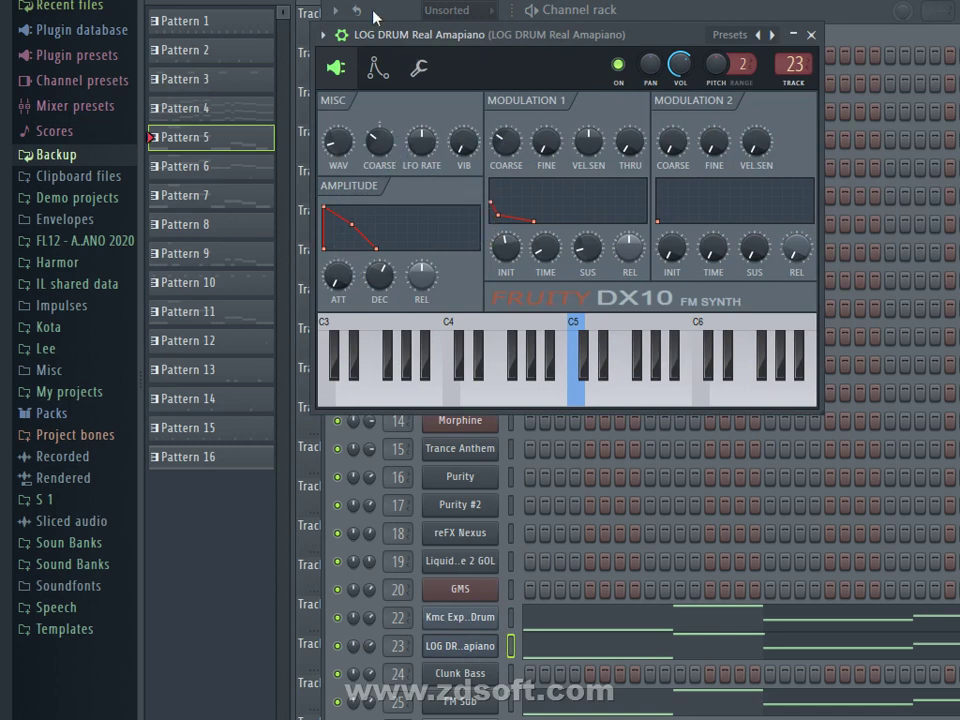
{"action": "left_click", "coordinate": [811, 35]}
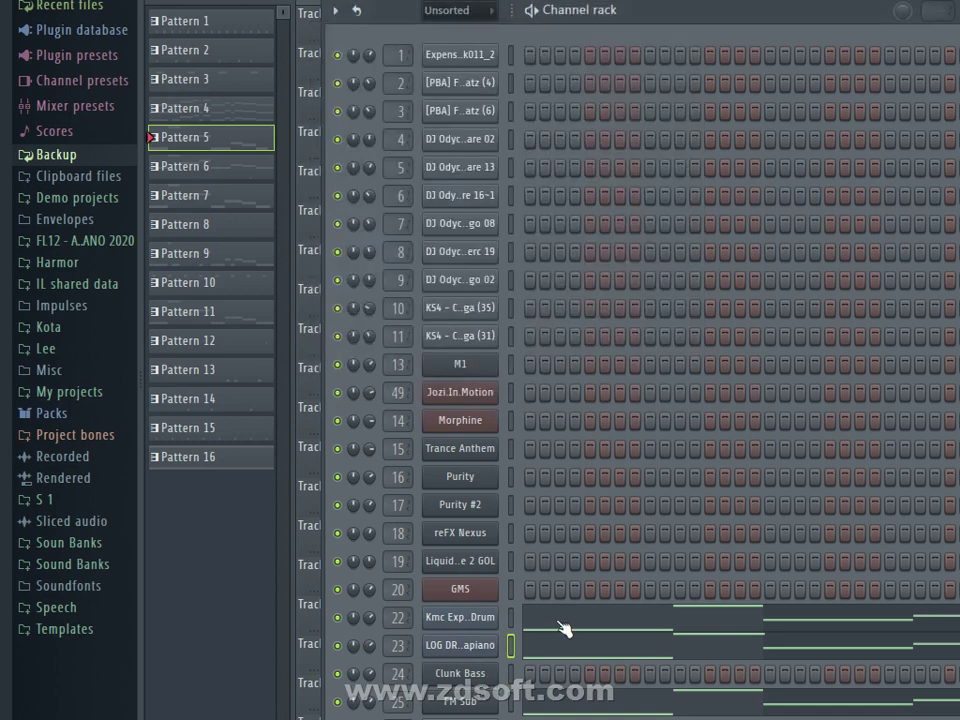
- Examine the Kmc Expensive Log Drum notes of Pattern 5 in the piano roll
{"action": "double_click", "coordinate": [591, 624]}
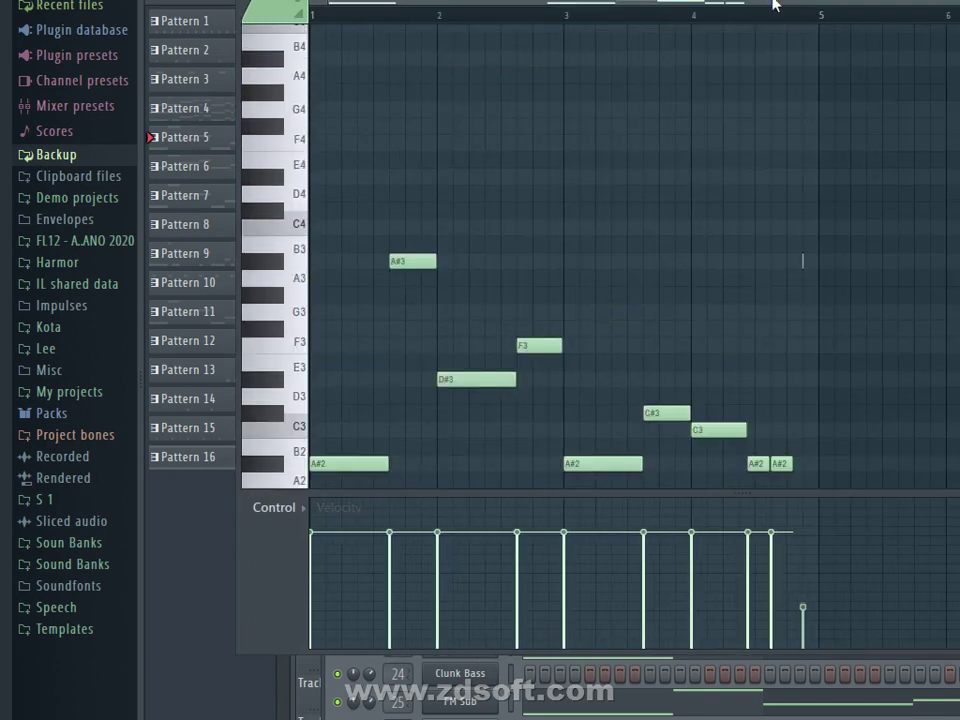
{"action": "scroll", "coordinate": [499, 311], "scroll_direction": "down", "scroll_amount": 4}
{"action": "scroll", "coordinate": [499, 311], "scroll_direction": "up", "scroll_amount": 3}
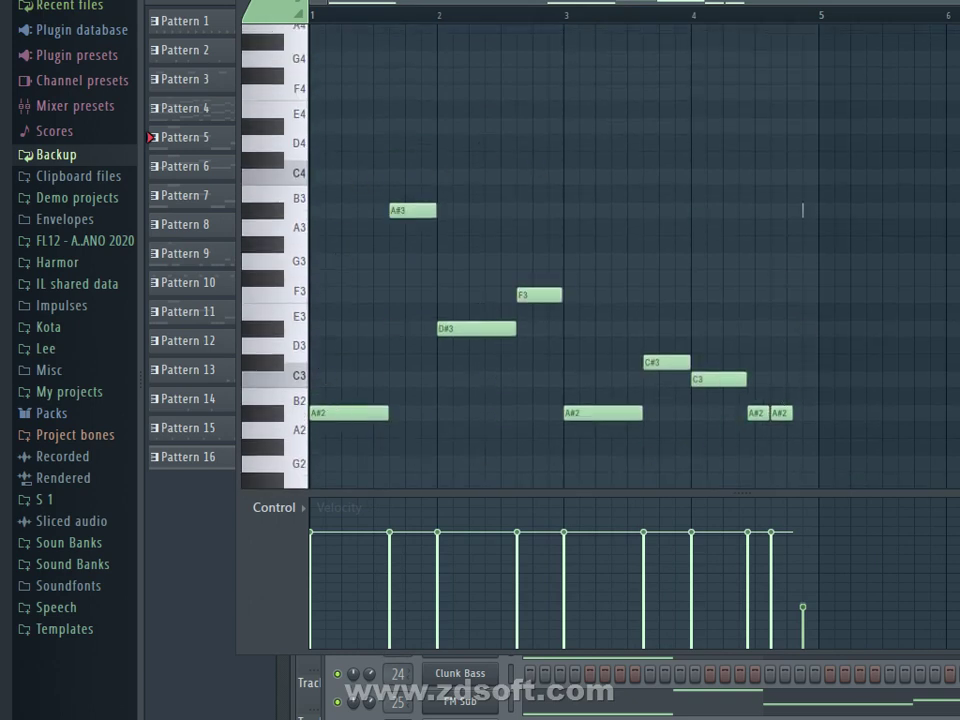
{"action": "key", "text": "Escape"}
- Examine the Clunk Bass notes of Pattern 6 in the piano roll
{"action": "scroll", "coordinate": [704, 578], "scroll_direction": "down", "scroll_amount": 2}
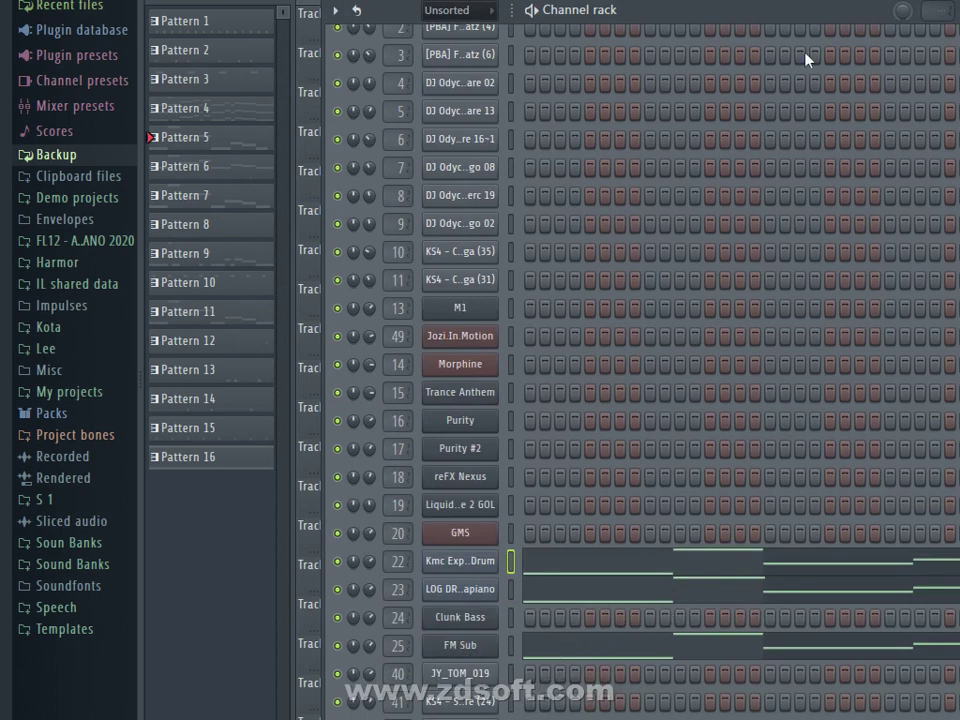
{"action": "key", "text": "KP_Add"}
{"action": "scroll", "coordinate": [669, 553], "scroll_direction": "down", "scroll_amount": 2}
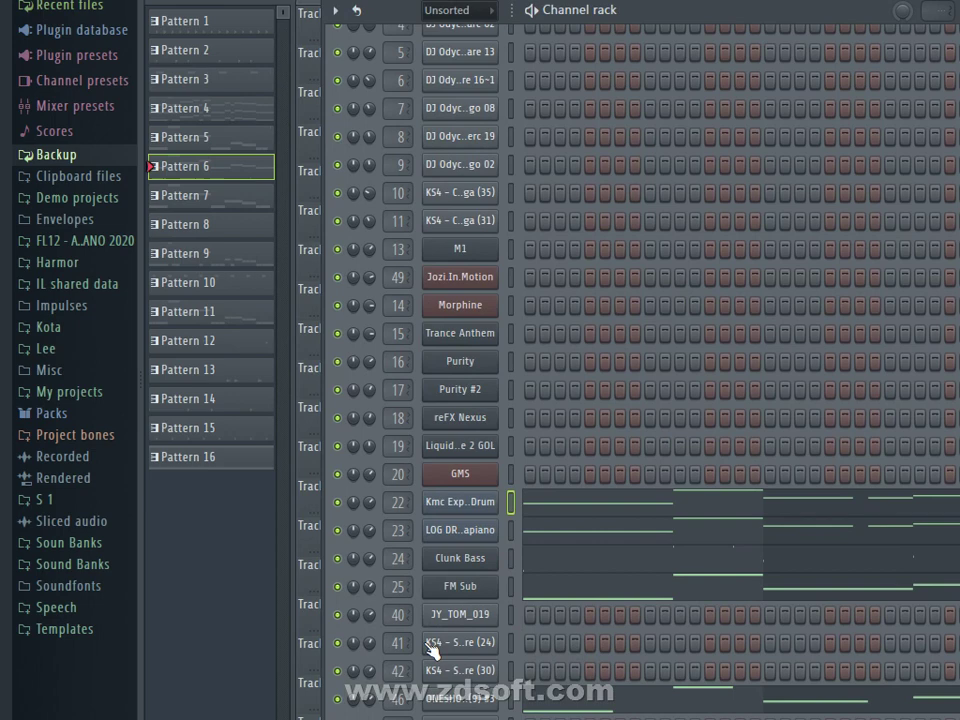
{"action": "left_click", "coordinate": [558, 576]}
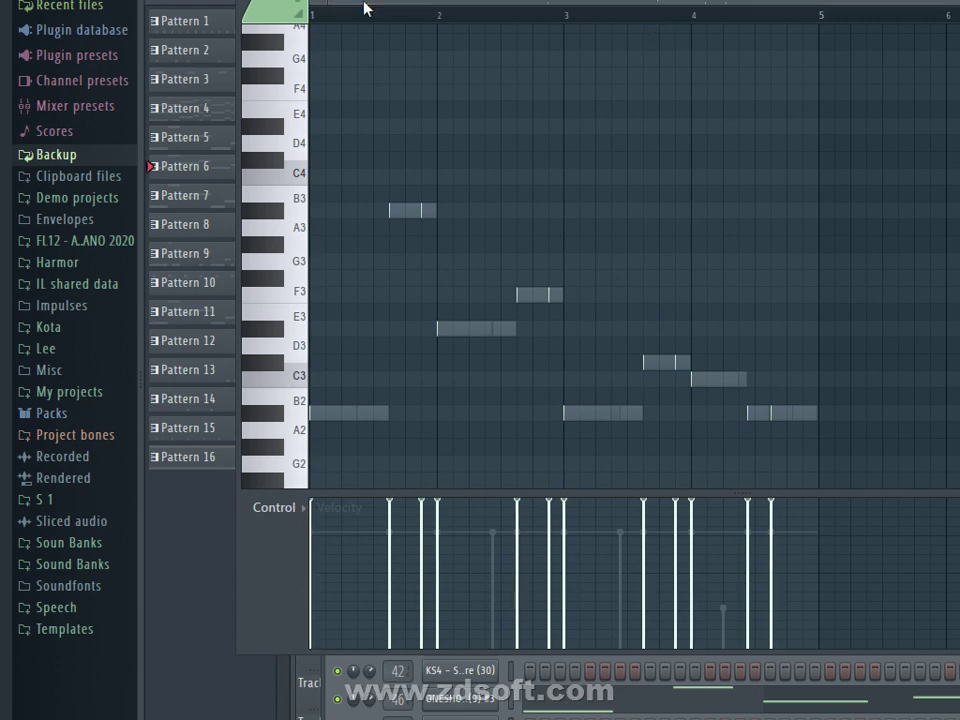
{"action": "key", "text": "Escape"}
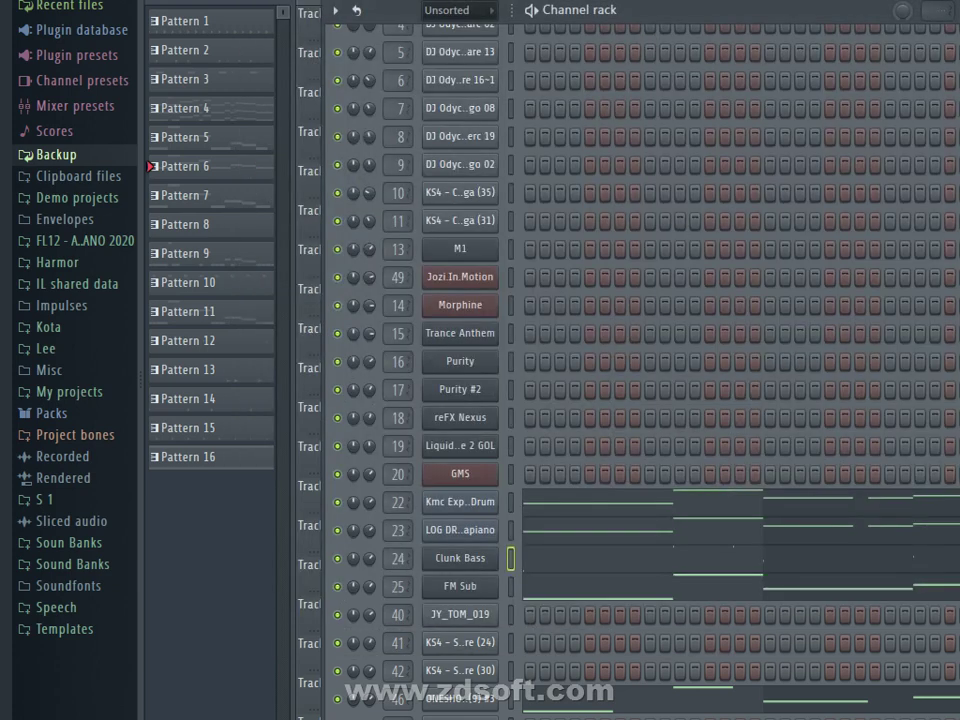
- Examine the sampler settings of the ONESHOTS- VIGRO DEEP (9) #3 channel in Pattern 7
{"action": "key", "text": "KP_Add"}
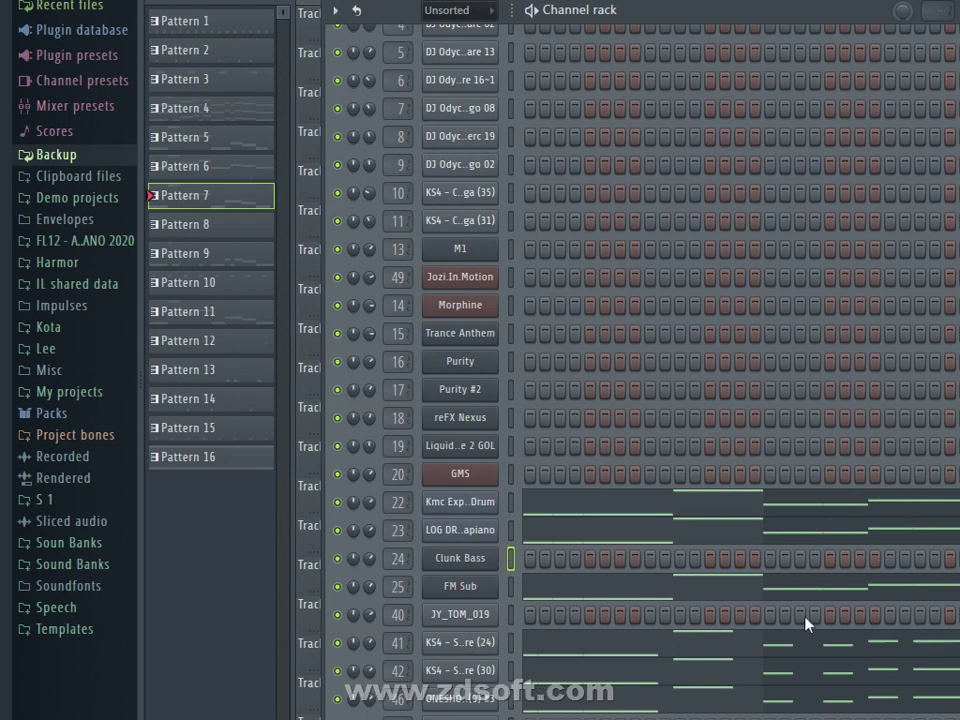
{"action": "left_click", "coordinate": [482, 700]}
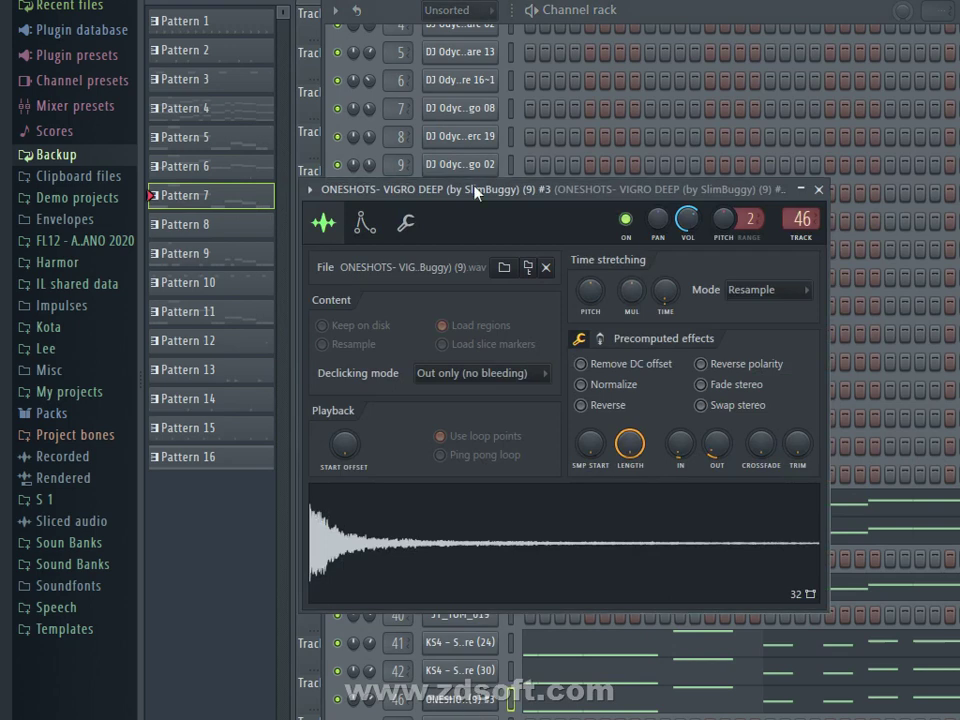
{"action": "left_click_drag", "start_coordinate": [489, 191], "coordinate": [682, 186]}
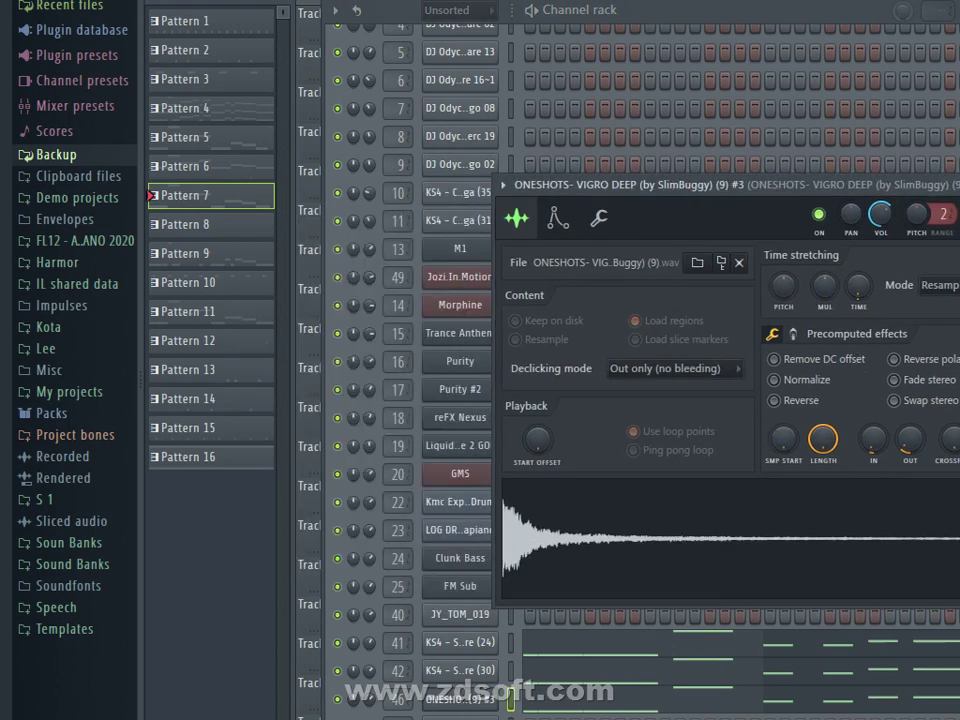
{"action": "key", "text": "Escape"}
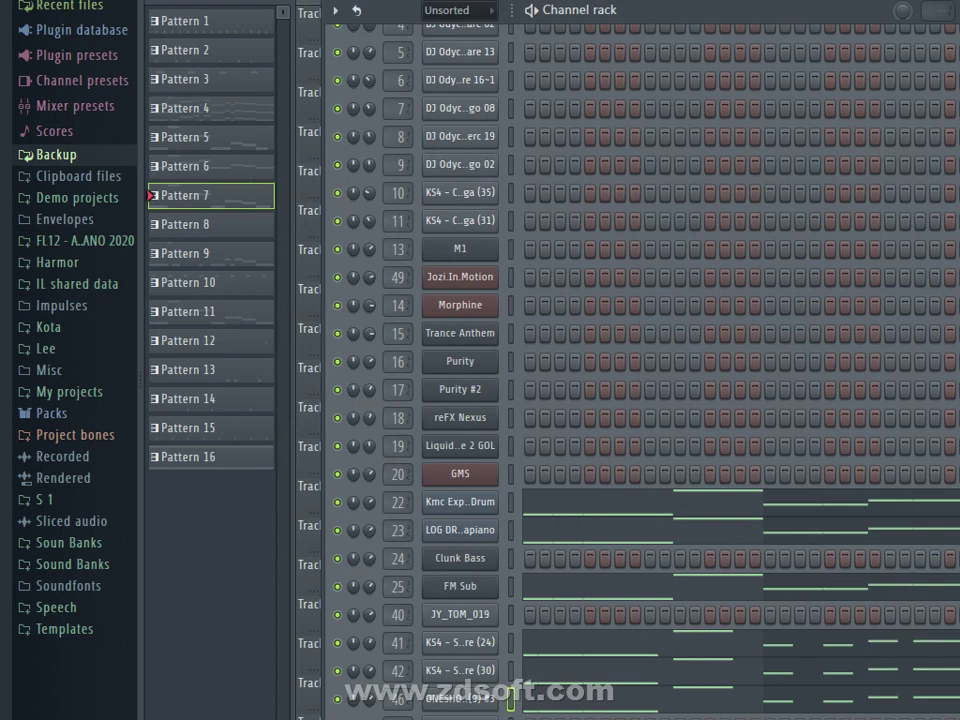
- Audition the Purity #2 channel of Pattern 8 and examine which instrument preset it uses
{"action": "key", "text": "plus"}
{"action": "left_click", "coordinate": [464, 390]}
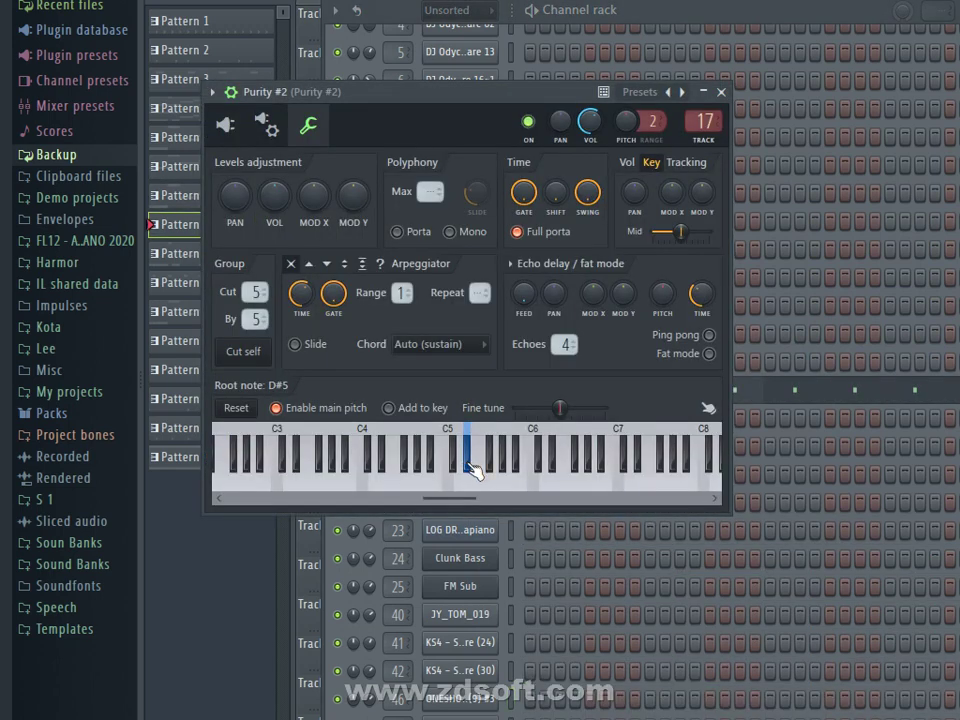
{"action": "left_click", "coordinate": [230, 125]}
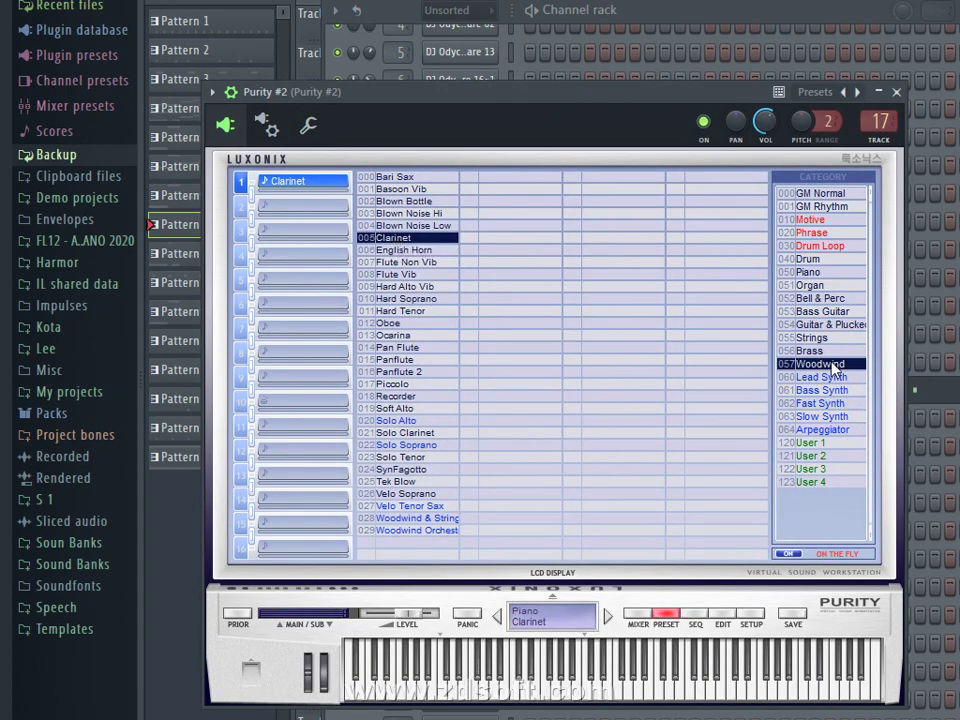
{"action": "left_click", "coordinate": [896, 92]}
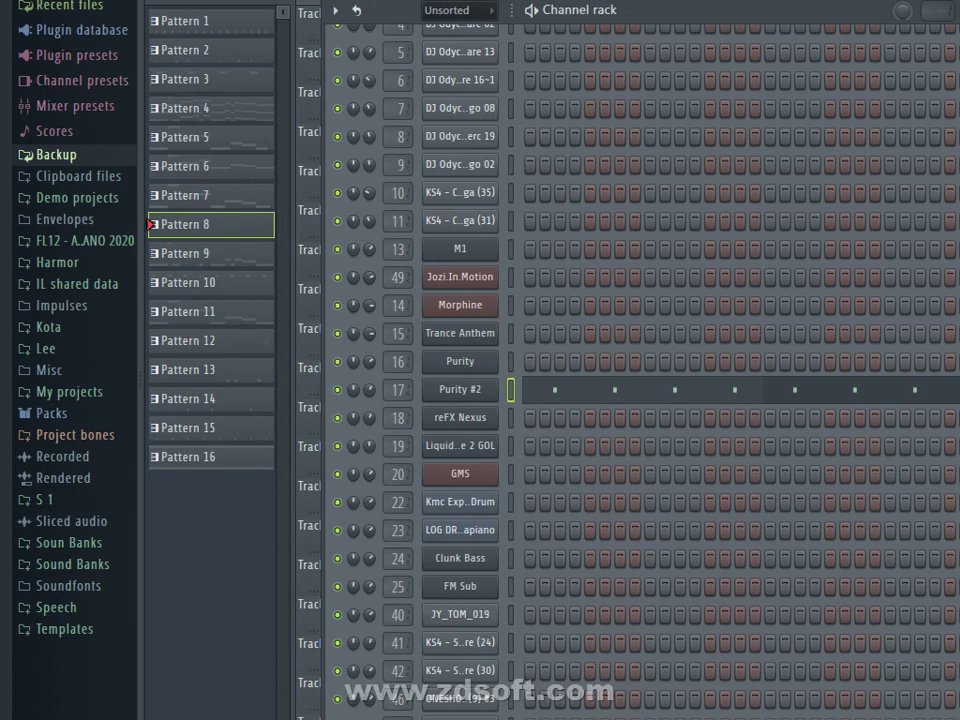
- Examine the synth and miscellaneous settings of Pattern 9's Liquid State 2 GOL channel, audition D#5, and look through its preset list
{"action": "key", "text": "plus"}
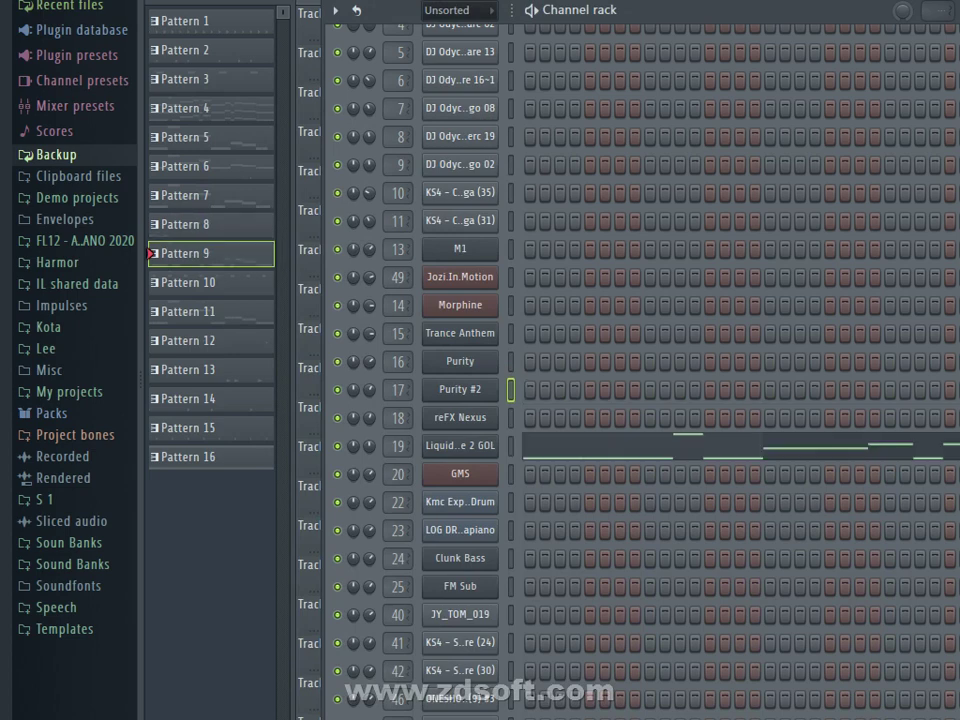
{"action": "left_click", "coordinate": [484, 455]}
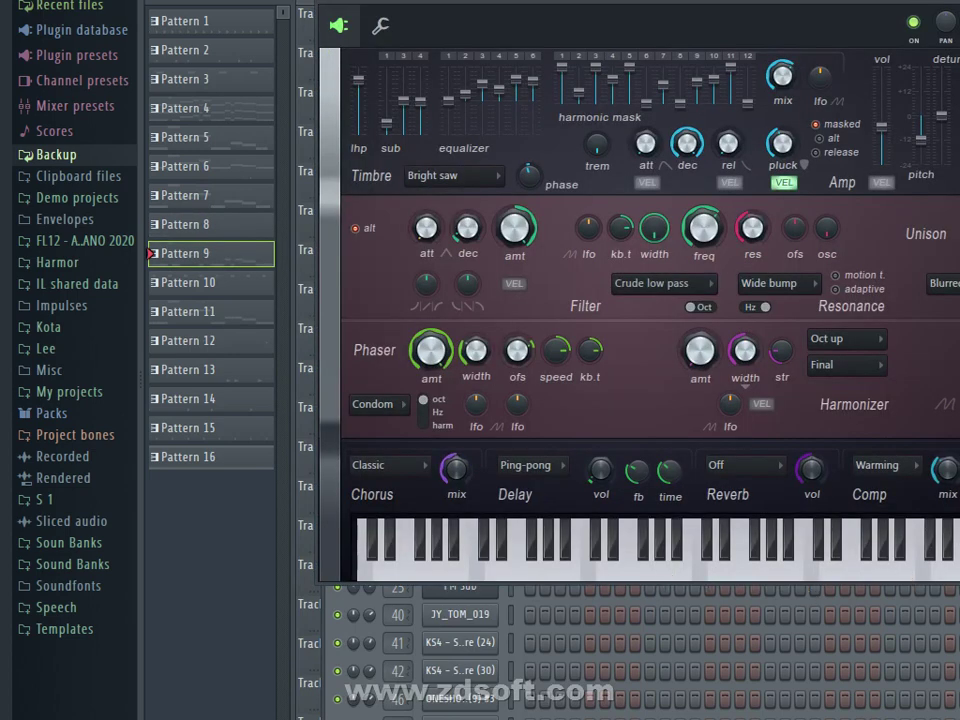
{"action": "left_click", "coordinate": [381, 26]}
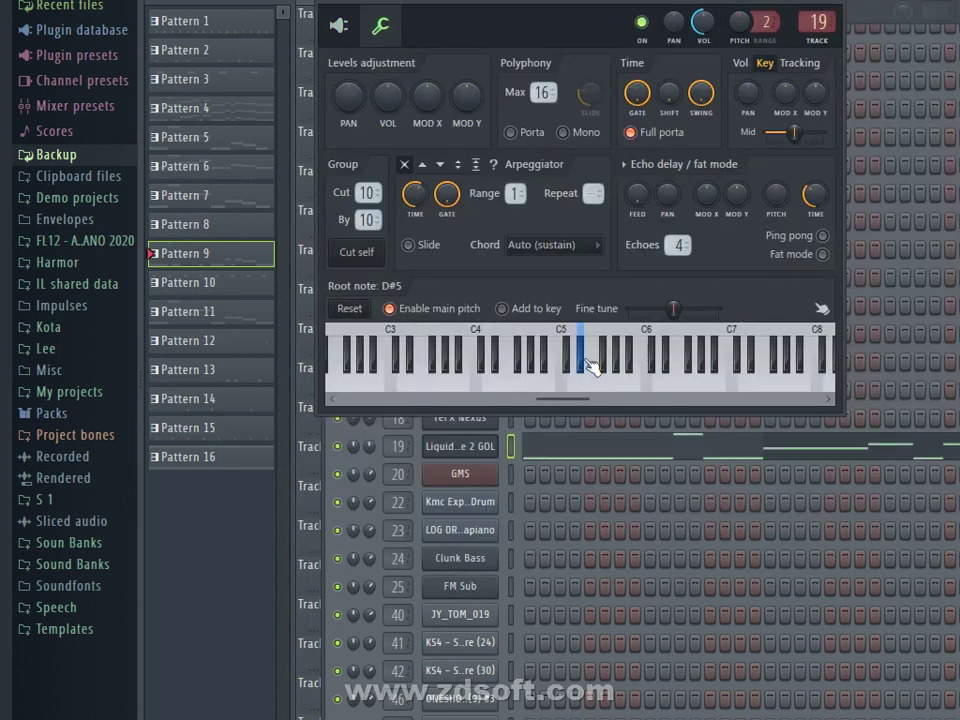
{"action": "left_click", "coordinate": [587, 362]}
{"action": "left_click", "coordinate": [778, 8]}
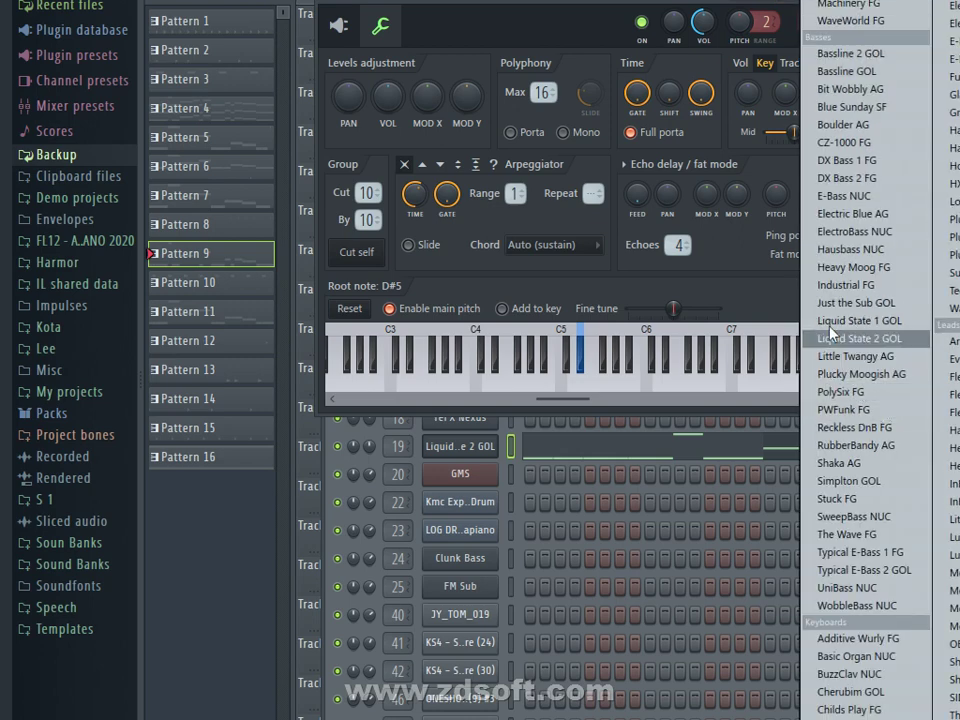
{"action": "left_click", "coordinate": [609, 3]}
{"action": "left_click", "coordinate": [836, 2]}
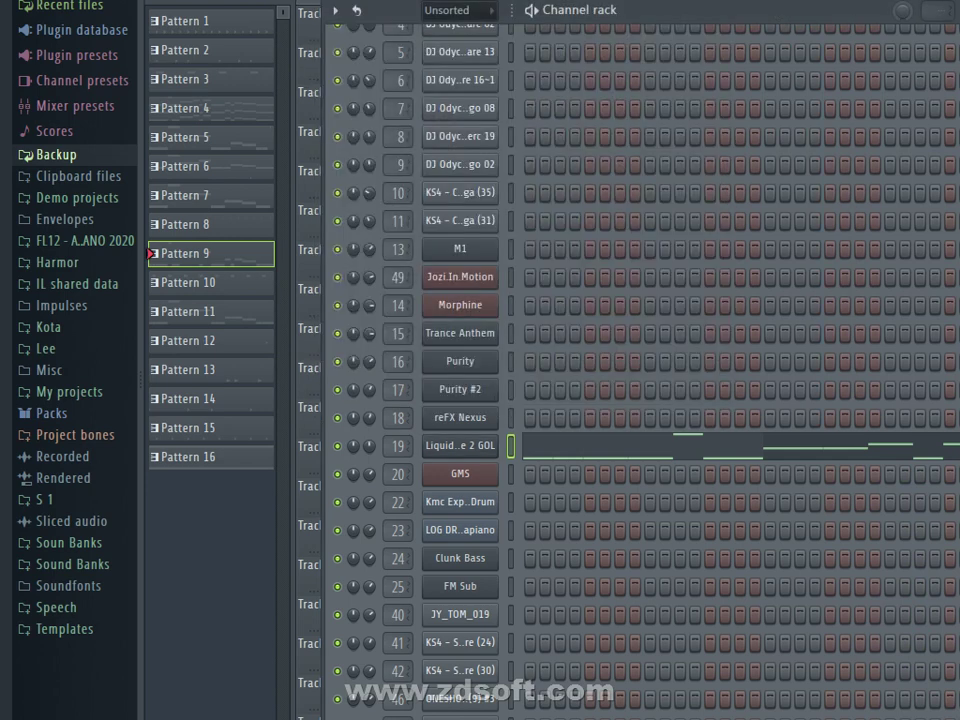
- Examine the GMS notes of Pattern 10 in the piano roll and audition their pitch
{"action": "key", "text": "plus"}
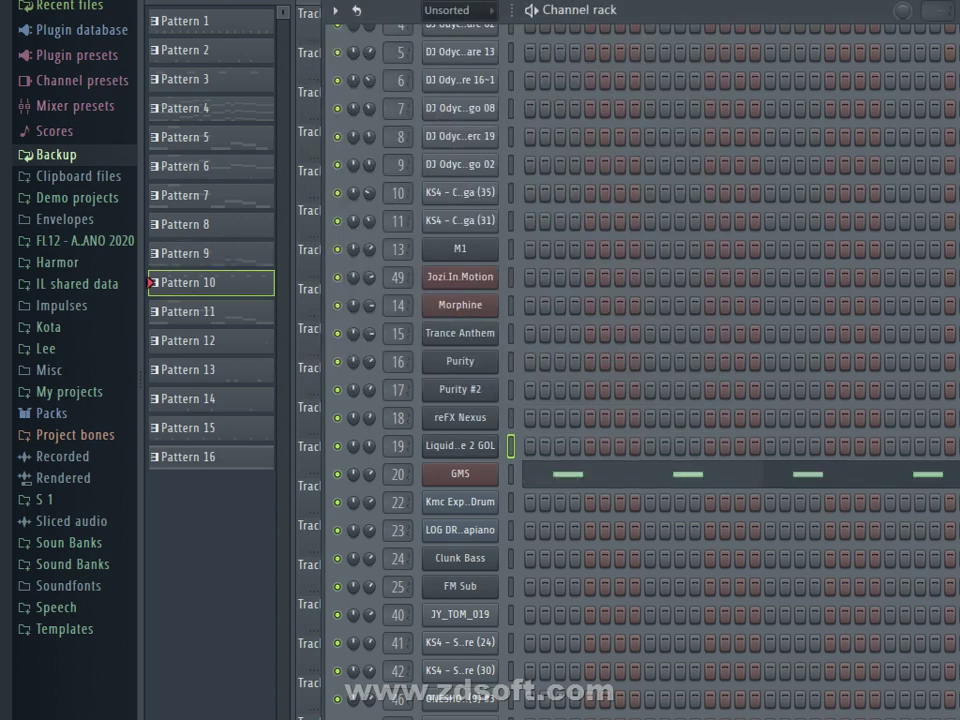
{"action": "left_click", "coordinate": [609, 481]}
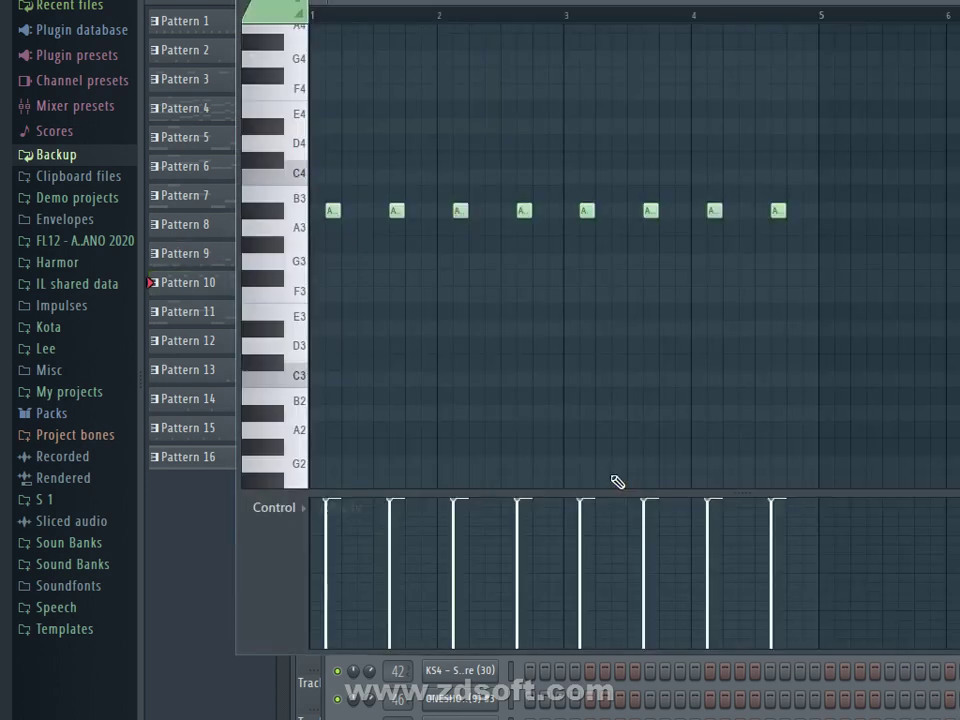
{"action": "left_click", "coordinate": [277, 214]}
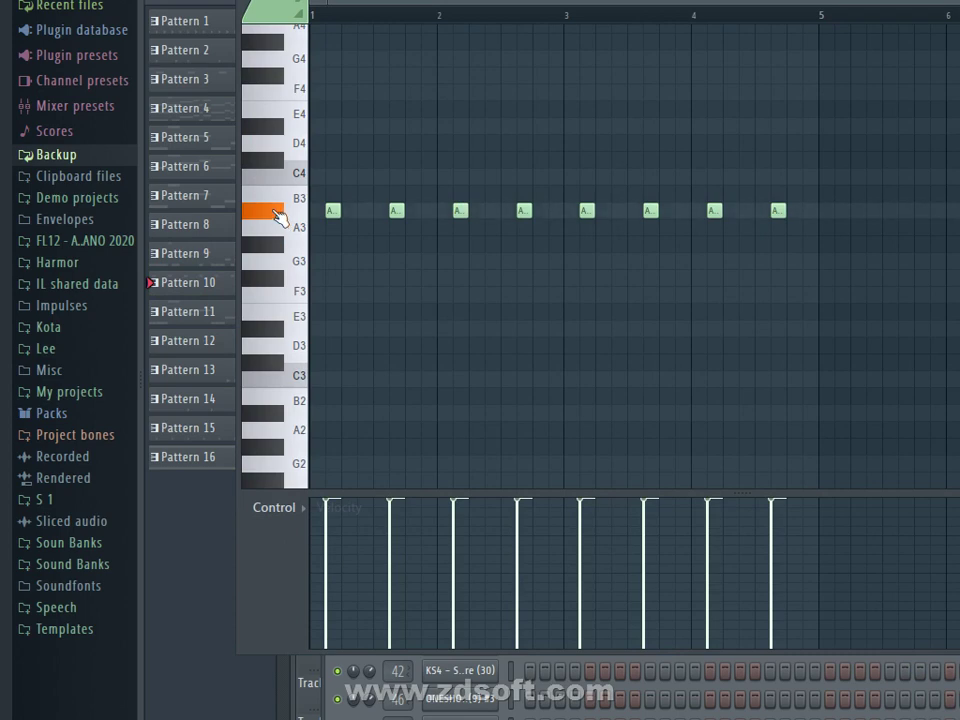
{"action": "key", "text": "F7"}
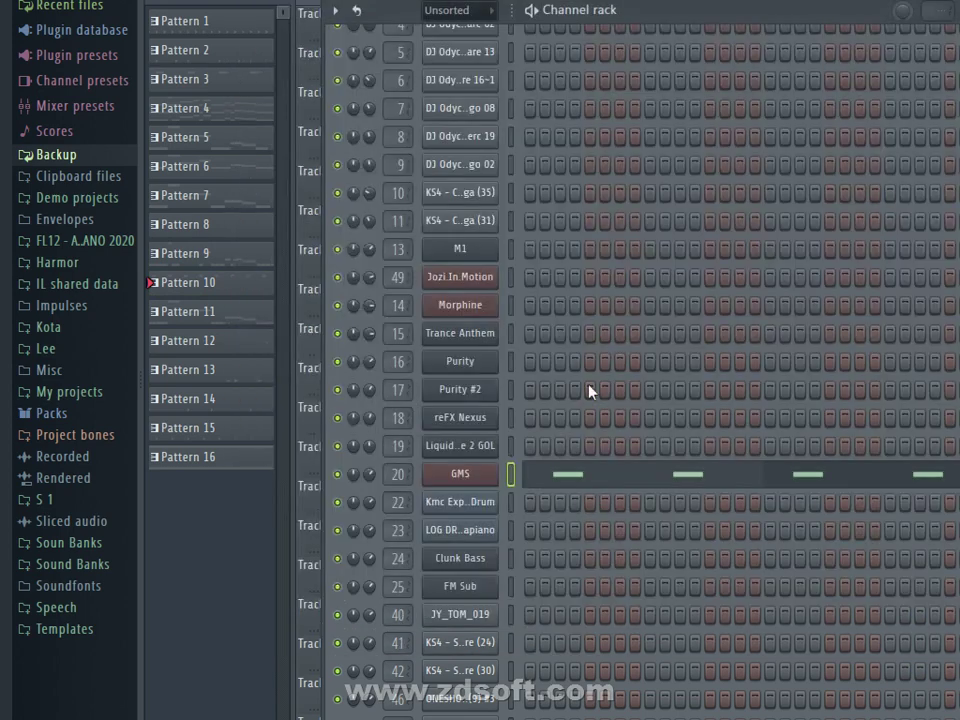
- Examine the synth settings, bank and program of the GMS channel in Pattern 10
{"action": "left_click", "coordinate": [485, 472]}
{"action": "left_click", "coordinate": [322, 222]}
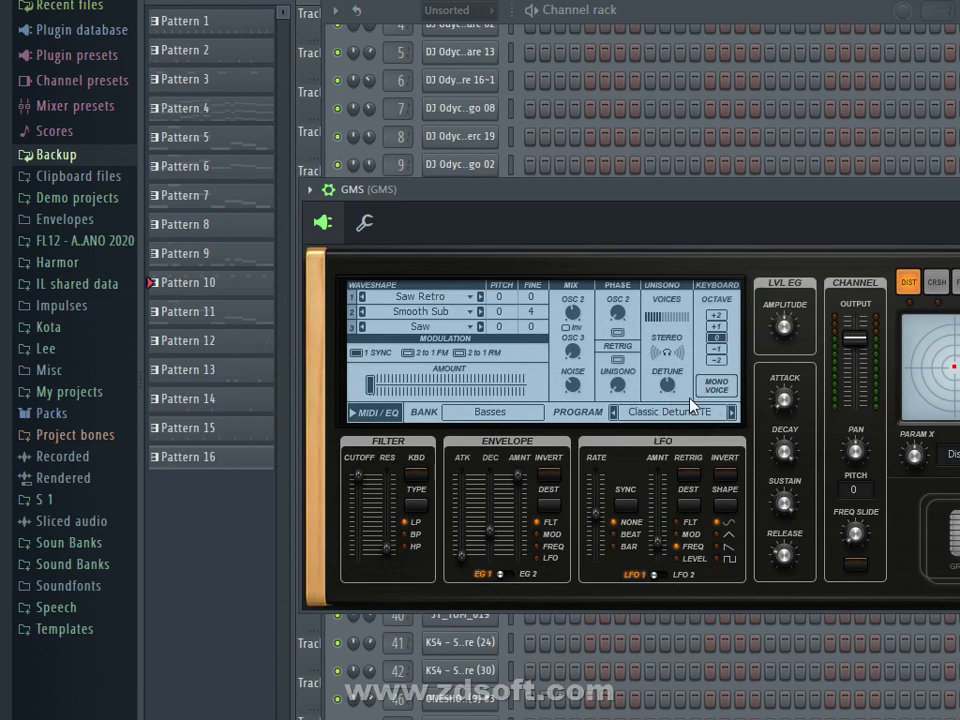
{"action": "key", "text": "Escape"}
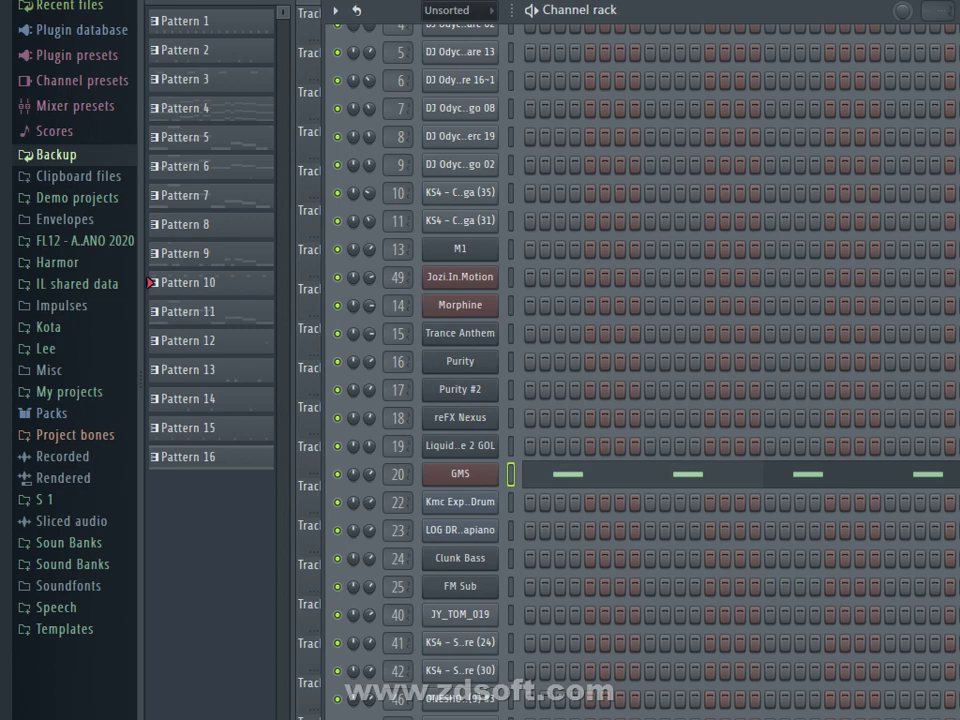
- Audition D#4 on the Purity channel of Pattern 11 and examine which instrument preset it uses
{"action": "key", "text": "KP_Add"}
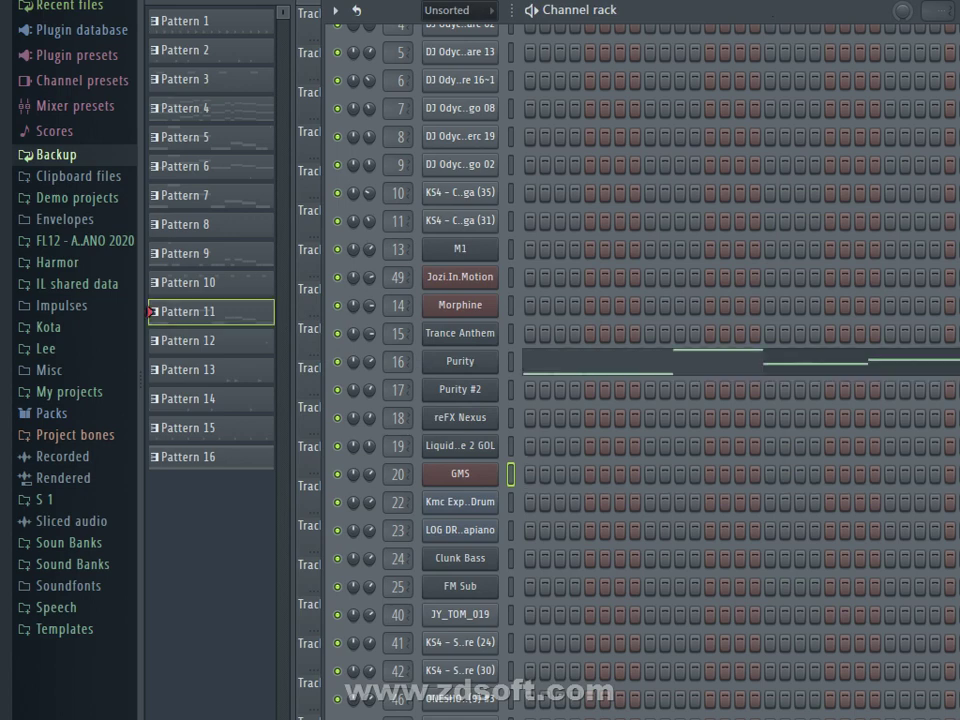
{"action": "left_click", "coordinate": [480, 362]}
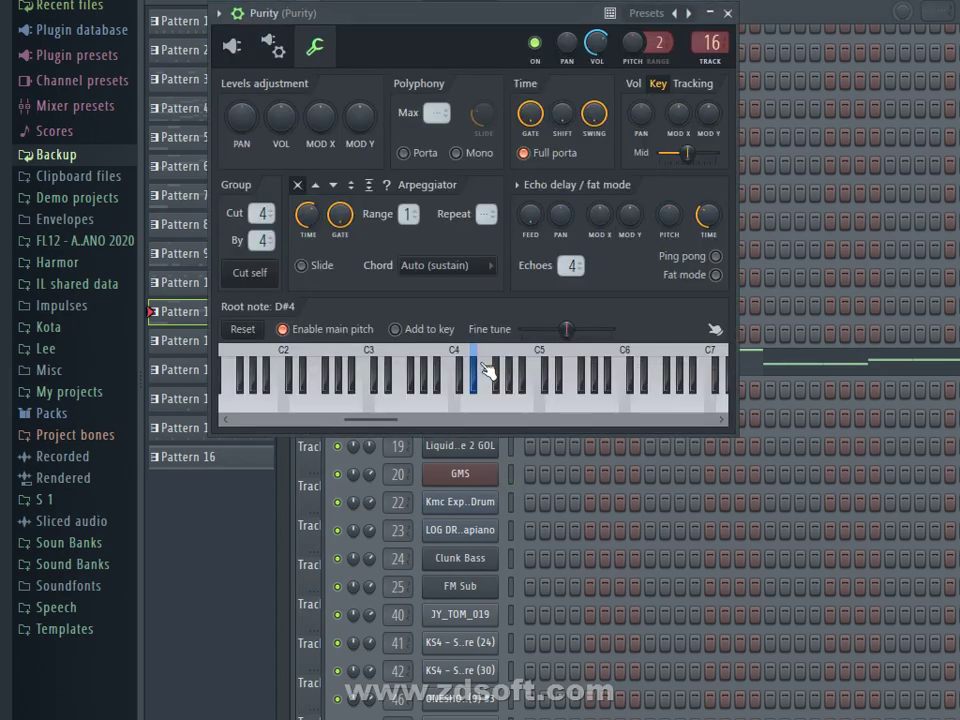
{"action": "left_click", "coordinate": [476, 388]}
{"action": "left_click", "coordinate": [231, 46]}
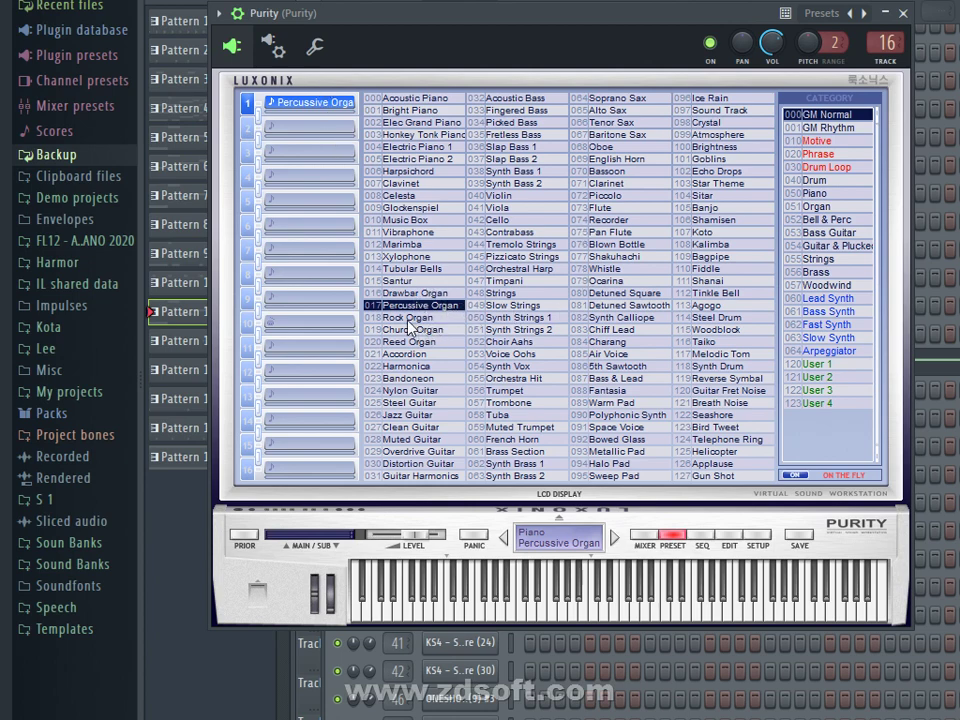
{"action": "left_click", "coordinate": [903, 14]}
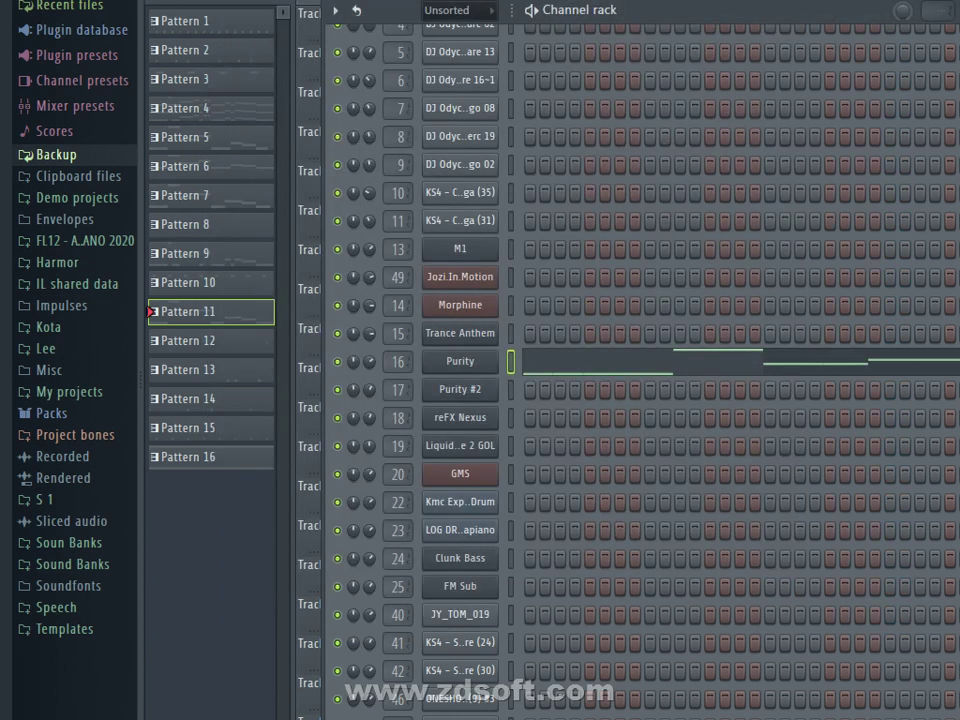
- Examine the steps of Pattern 12 in the channel rack and the clip arrangement in the playlist
{"action": "key", "text": "plus"}
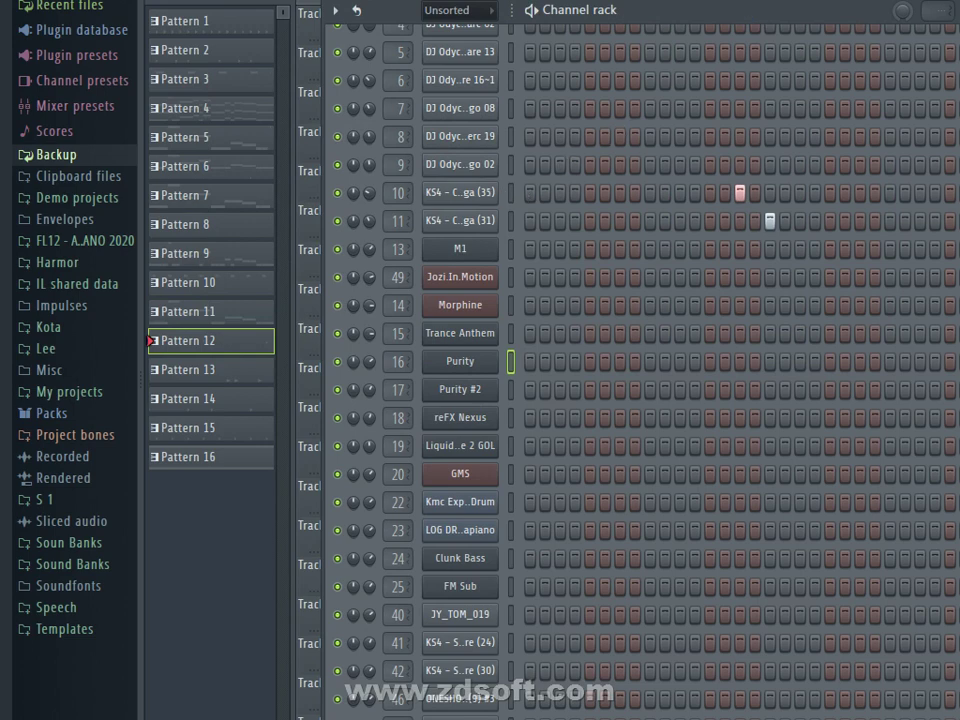
{"action": "key", "text": "F6"}
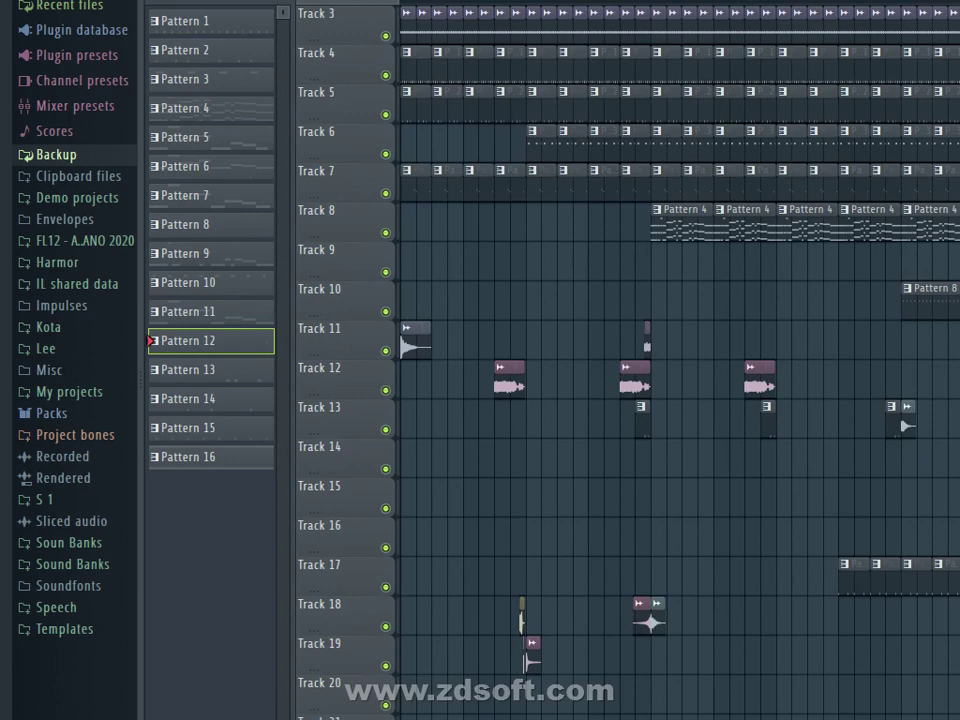
{"action": "key", "text": "F6"}
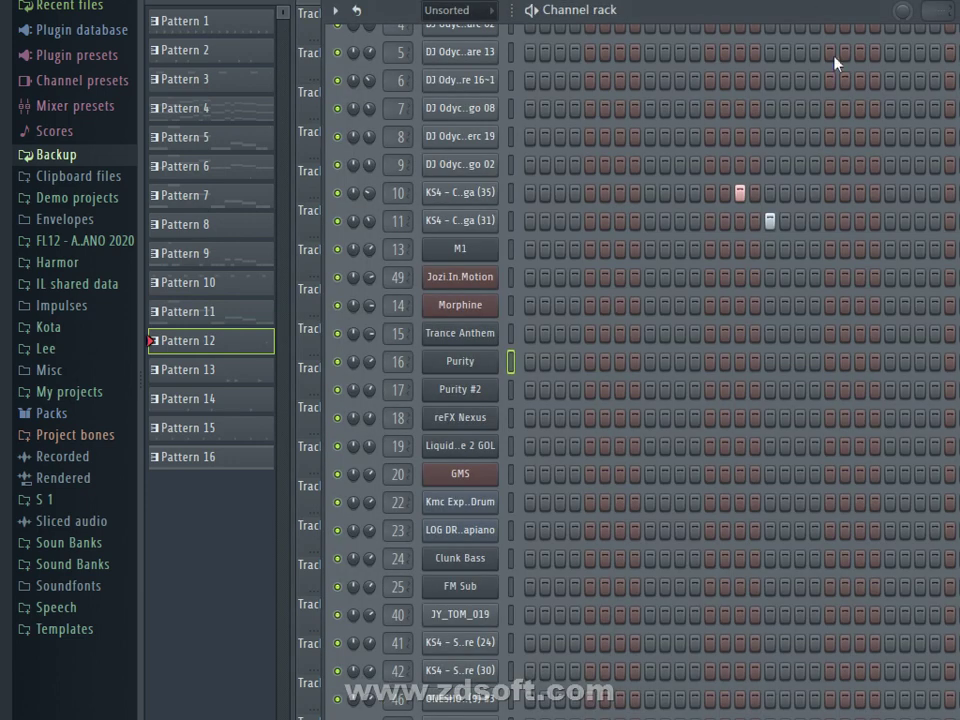
- Examine the steps of Pattern 13 and the sampler settings of its JY_TOM_019 channel
{"action": "left_click", "coordinate": [210, 369]}
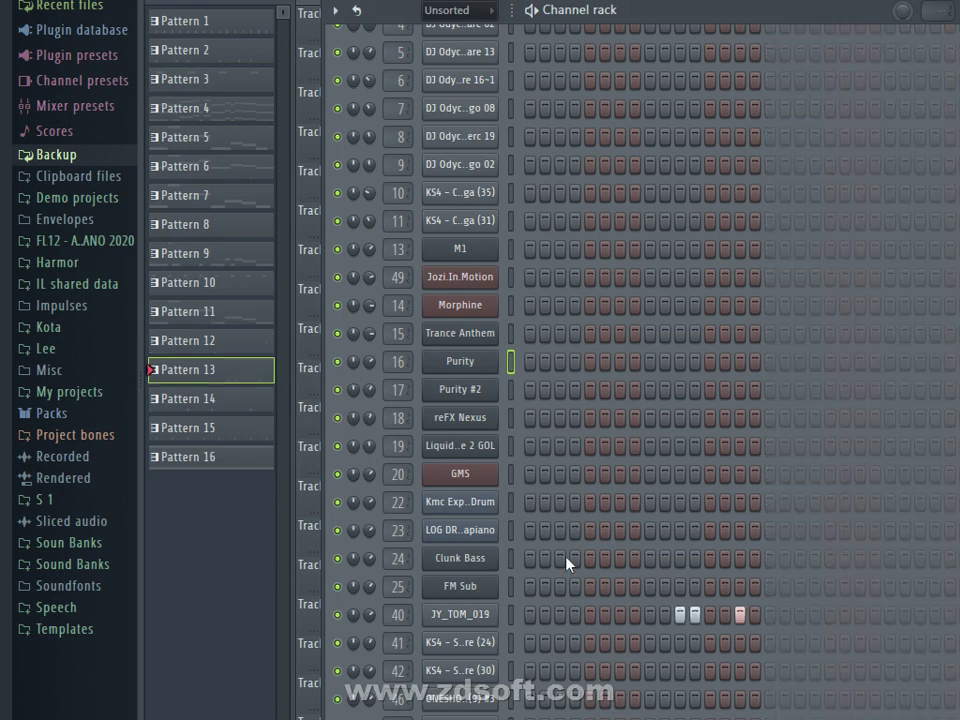
{"action": "left_click", "coordinate": [479, 619]}
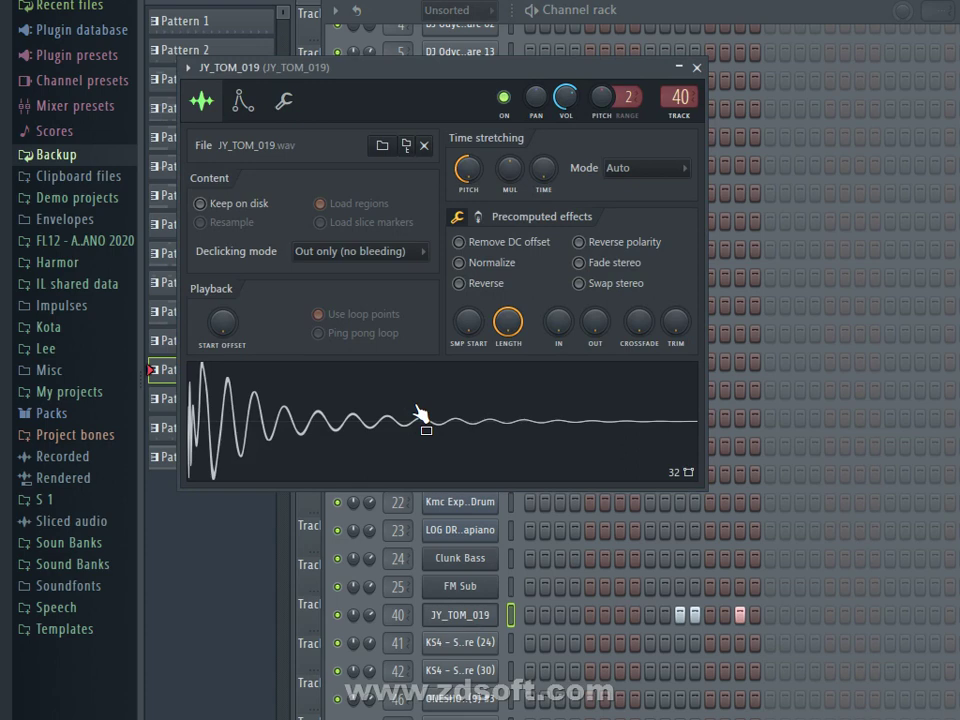
{"action": "left_click", "coordinate": [696, 67]}
- Examine the sampler settings of the KS4 - Snare (24) and KS4 - Snare (30) channels in Pattern 14
{"action": "key", "text": "plus"}
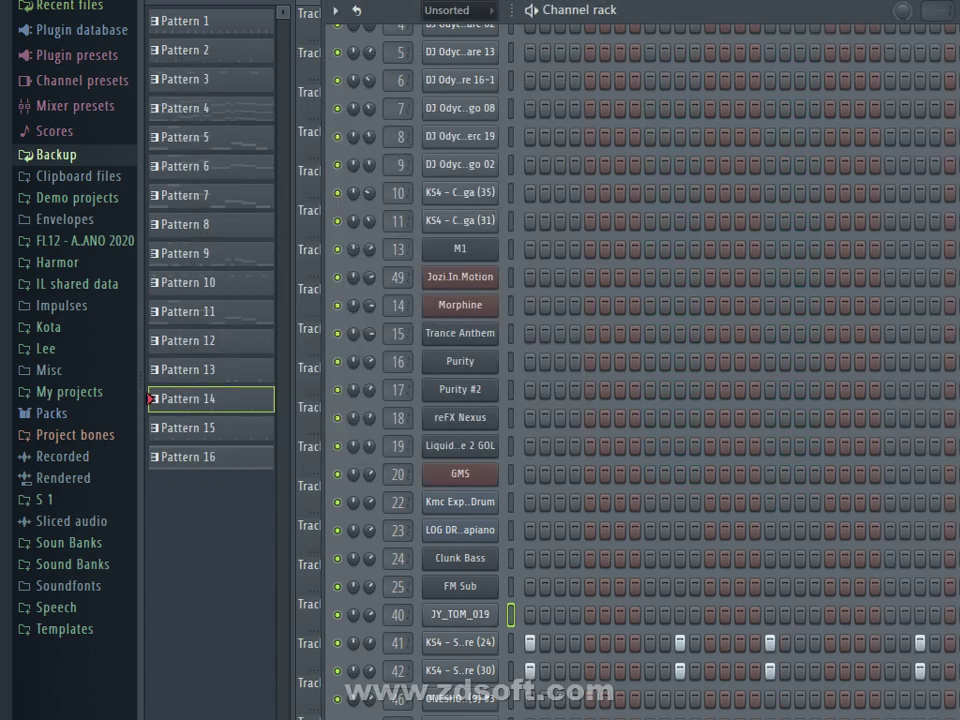
{"action": "left_click", "coordinate": [459, 646]}
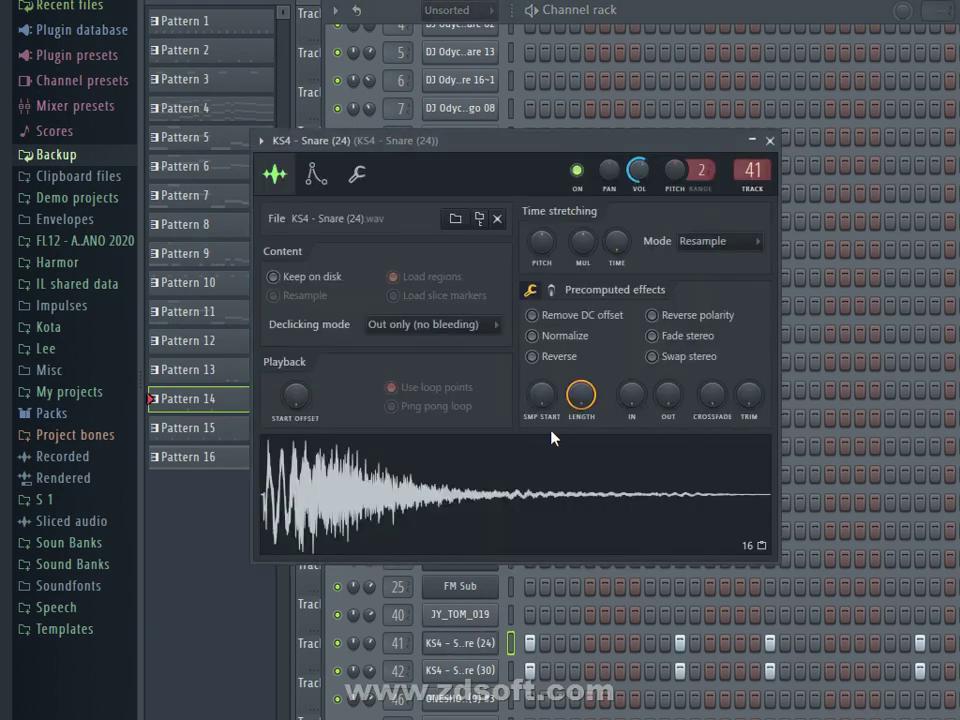
{"action": "left_click", "coordinate": [770, 141]}
{"action": "left_click", "coordinate": [446, 670]}
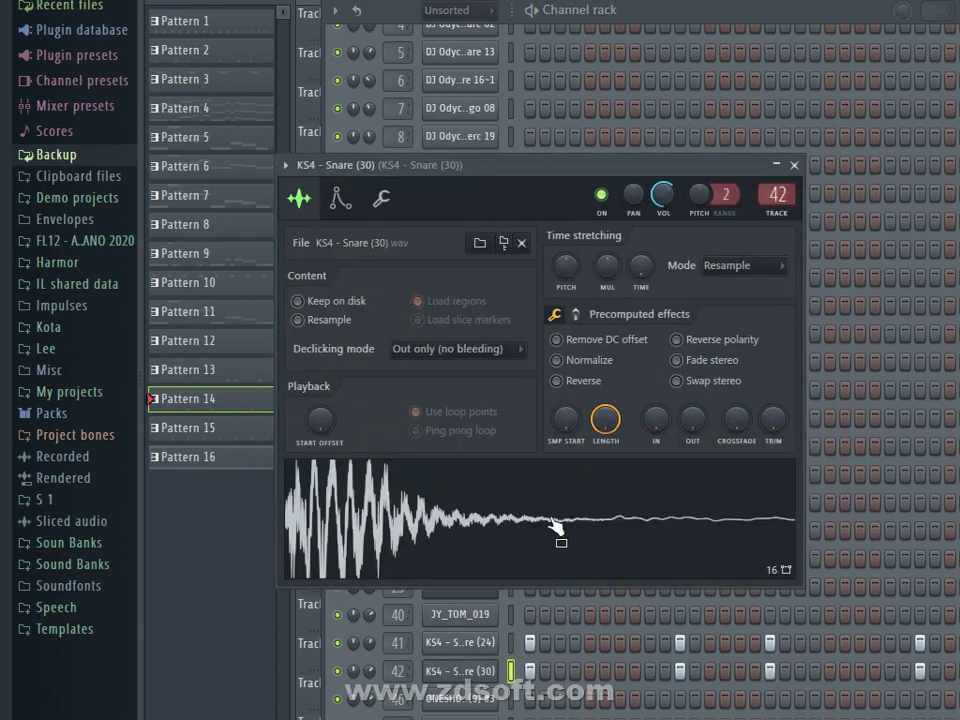
{"action": "left_click", "coordinate": [794, 165]}
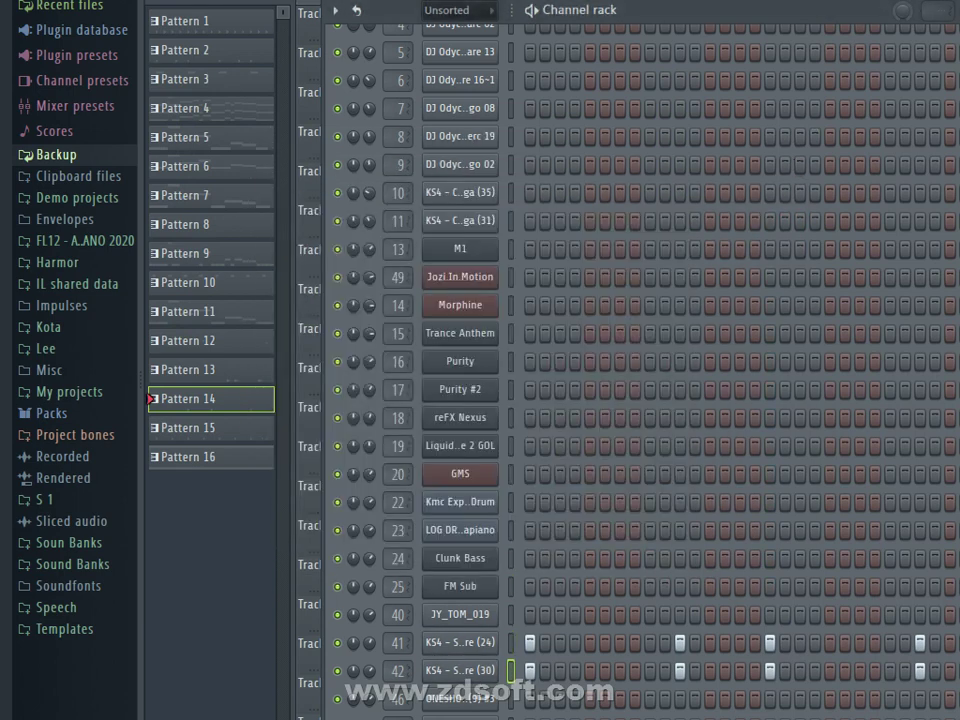
- Examine the sampler settings of the HELLO (SlimBuggy) (5) and HELLO (SlimBuggy) (6) channels in Pattern 15
{"action": "key", "text": "plus"}
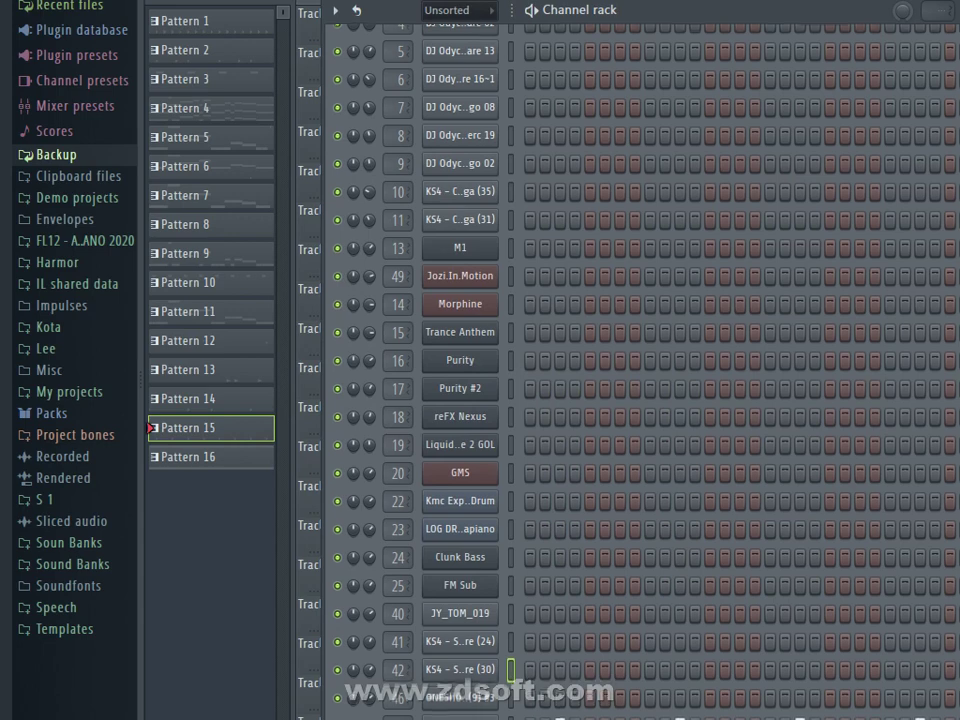
{"action": "left_click", "coordinate": [460, 717]}
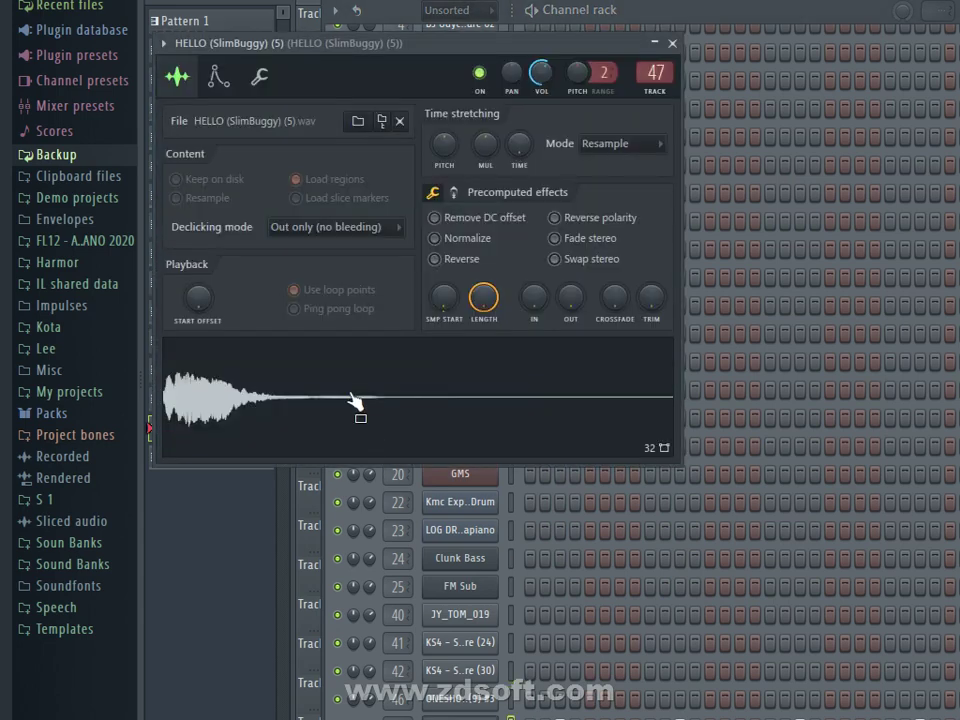
{"action": "left_click", "coordinate": [458, 697]}
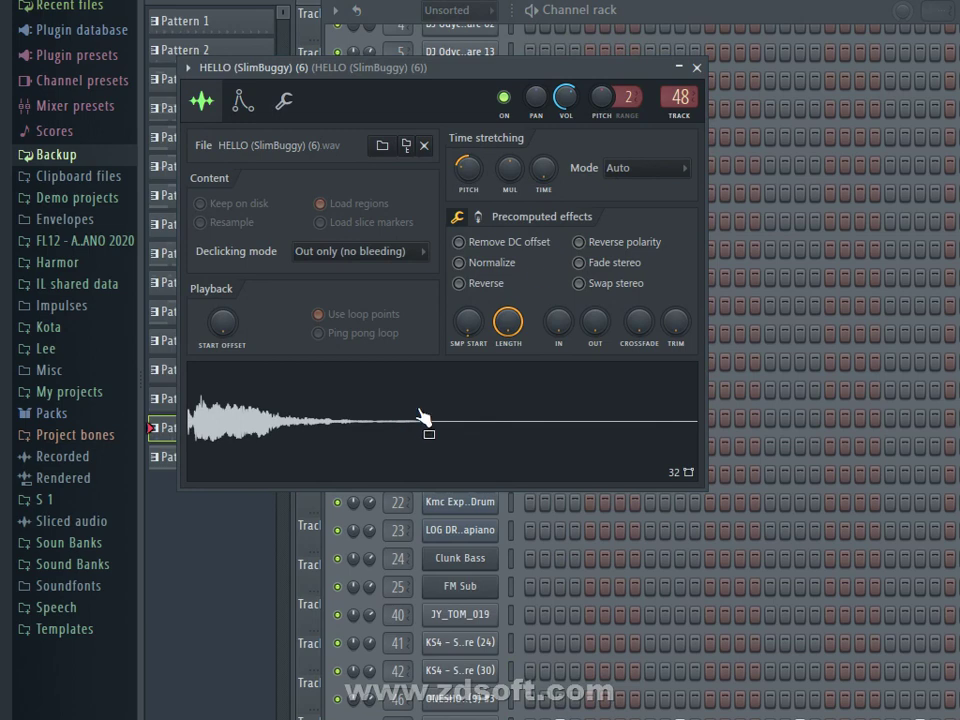
{"action": "left_click", "coordinate": [697, 68]}
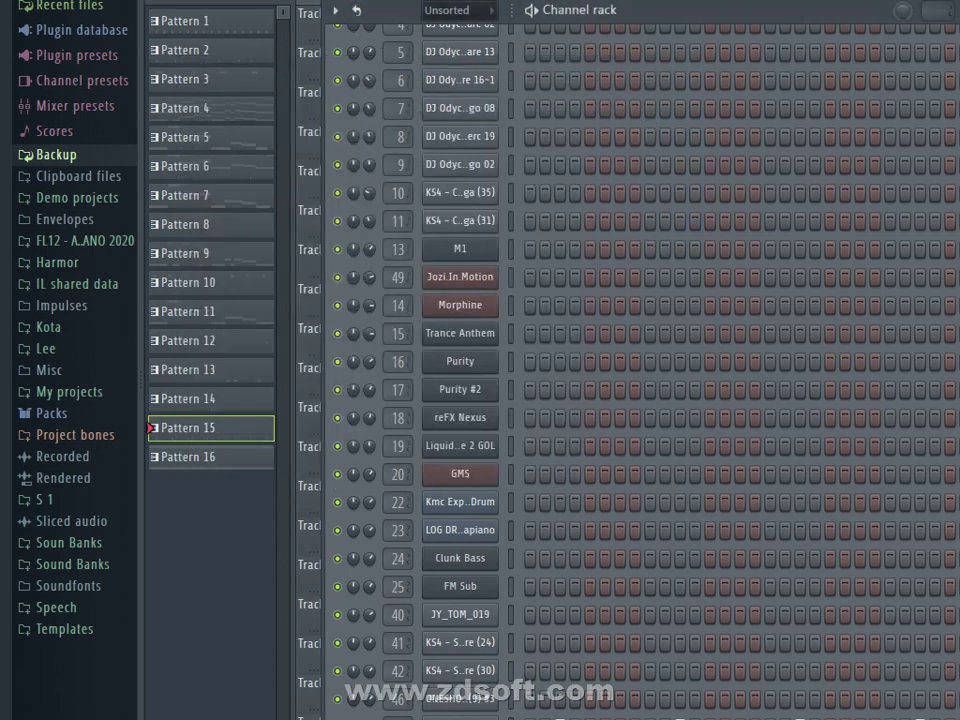
- Examine the miscellaneous settings of the Jozi.In.Motion channel in Pattern 16 and audition D#5
{"action": "left_click", "coordinate": [210, 457]}
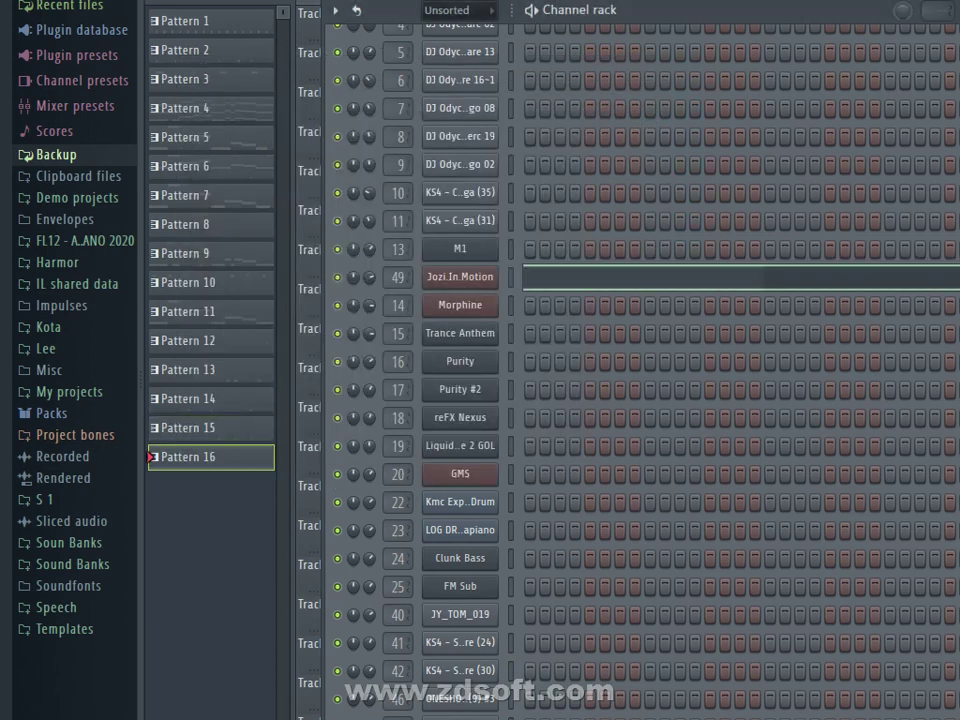
{"action": "left_click", "coordinate": [462, 280]}
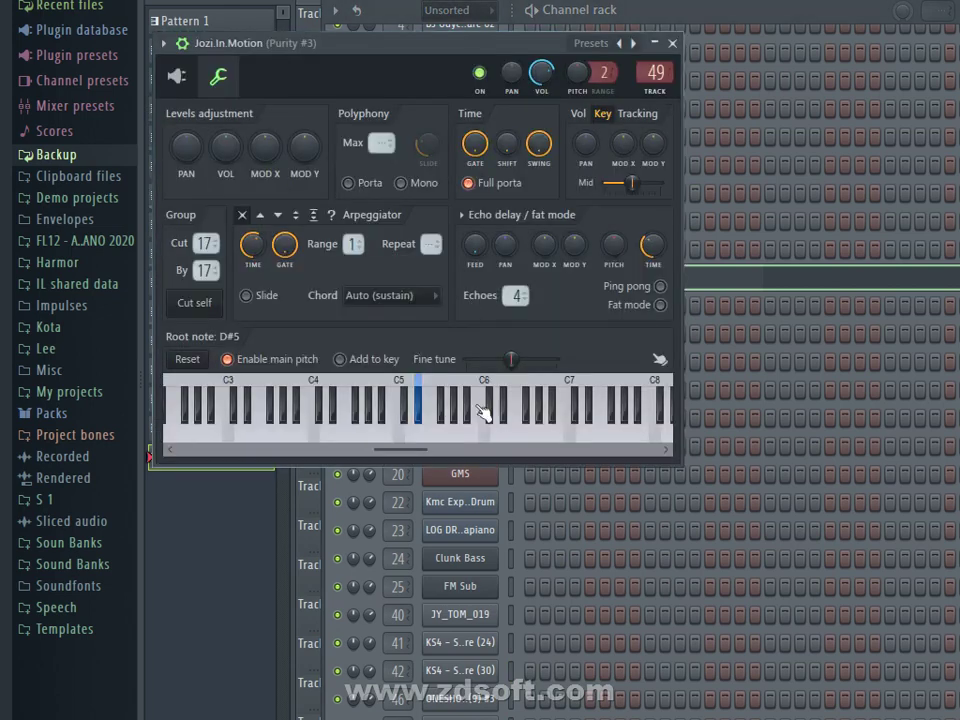
{"action": "left_click", "coordinate": [424, 415]}
{"action": "left_click", "coordinate": [674, 46]}
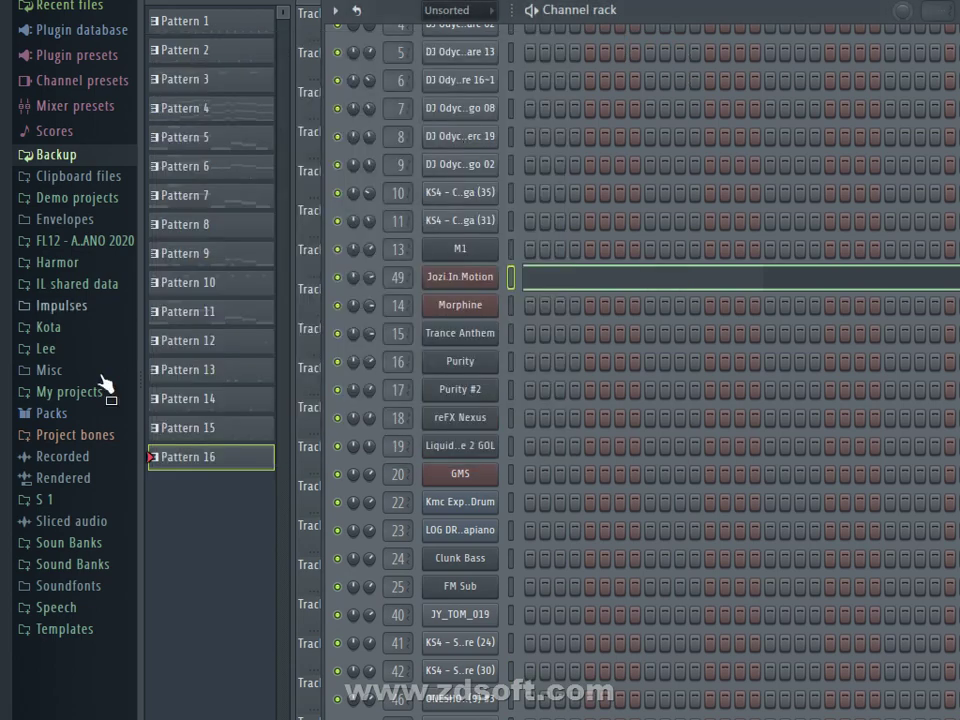
- Expand the Soun Banks folder in the browser and widen the browser to show the full folder names
{"action": "left_click", "coordinate": [67, 542]}
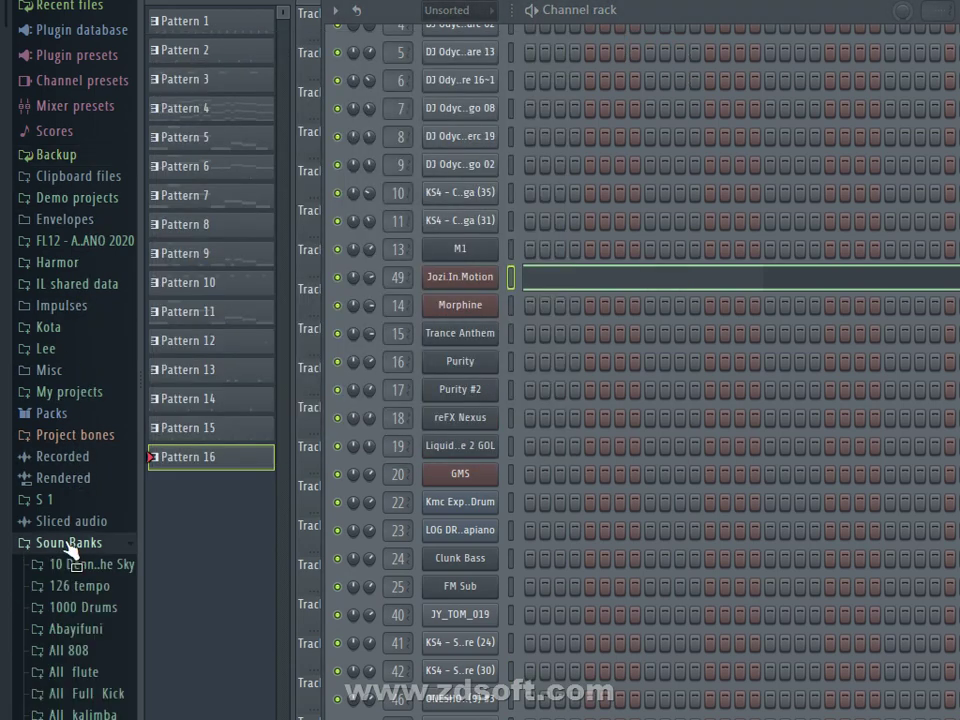
{"action": "scroll", "coordinate": [64, 549], "scroll_direction": "down", "scroll_amount": 10}
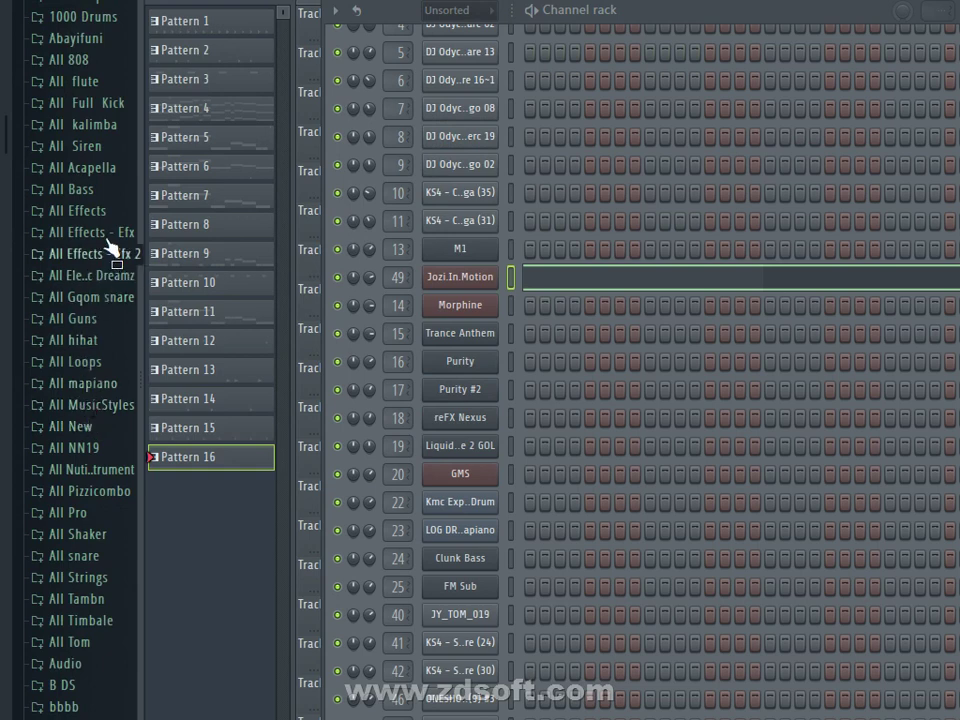
{"action": "left_click_drag", "start_coordinate": [141, 148], "coordinate": [297, 150]}
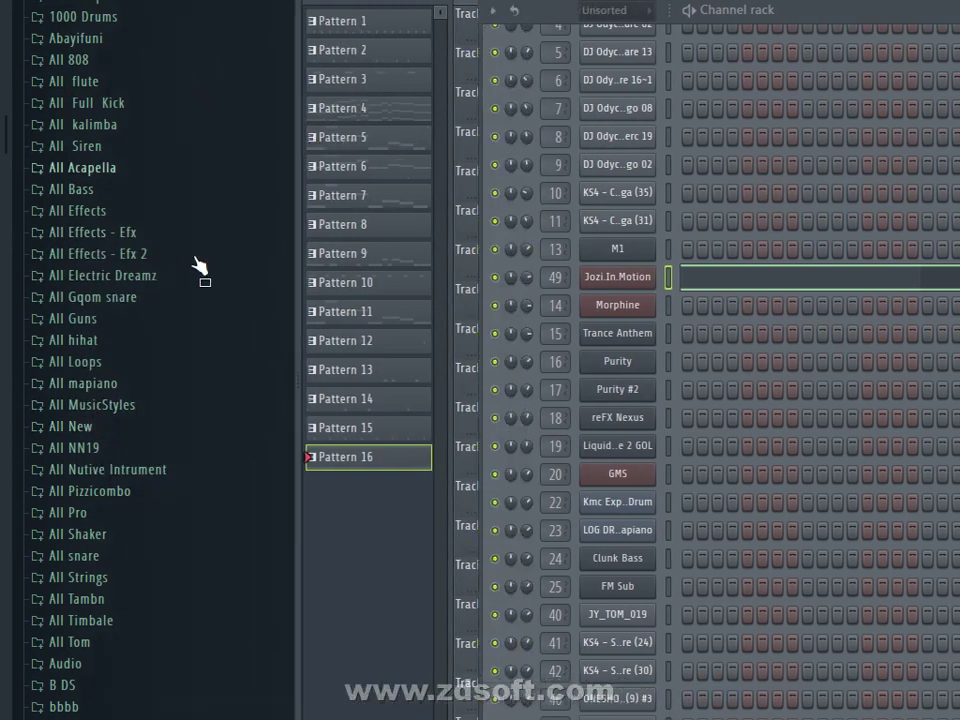
- Locate the Jozi.In.Motion preset under All mapiano, Ampaino Packs, J.E Sample Pack 4, J.E Presets
{"action": "left_click", "coordinate": [110, 385]}
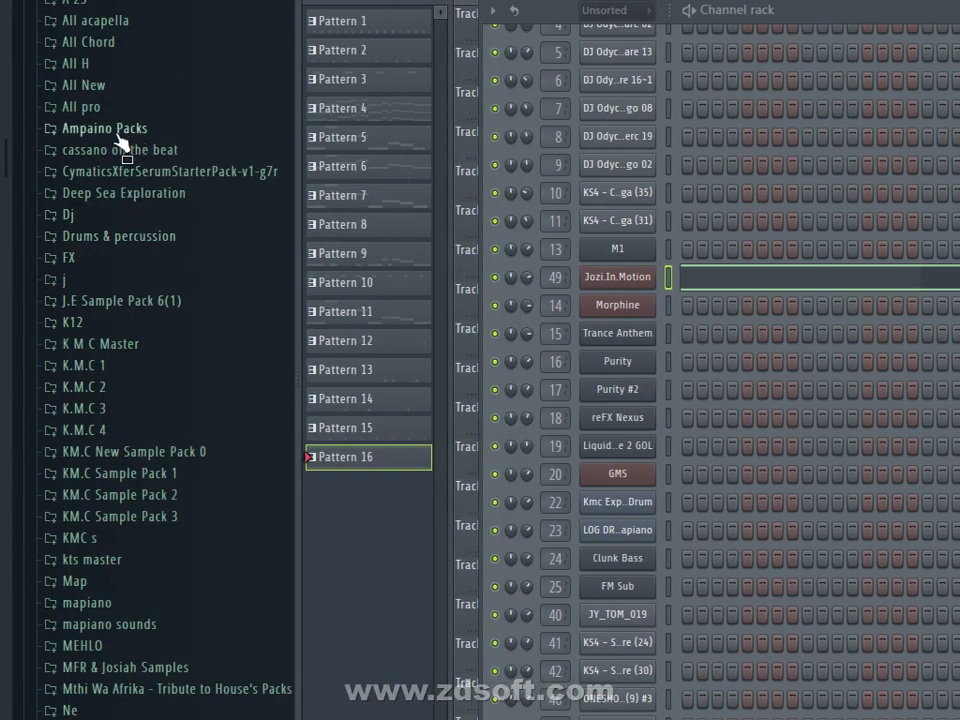
{"action": "left_click", "coordinate": [117, 138]}
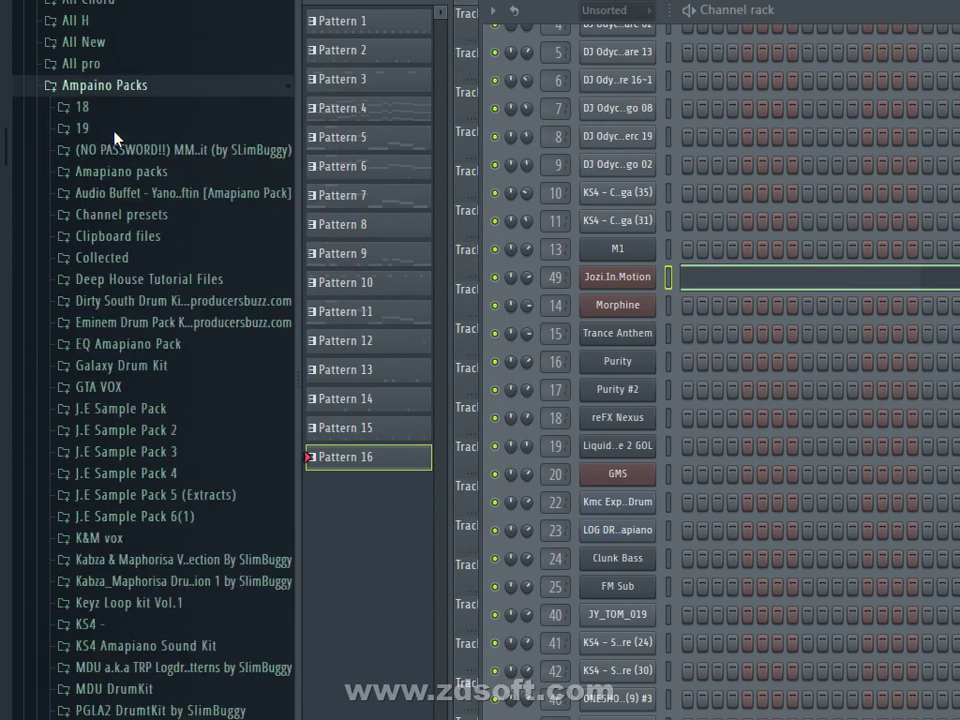
{"action": "left_click", "coordinate": [160, 458]}
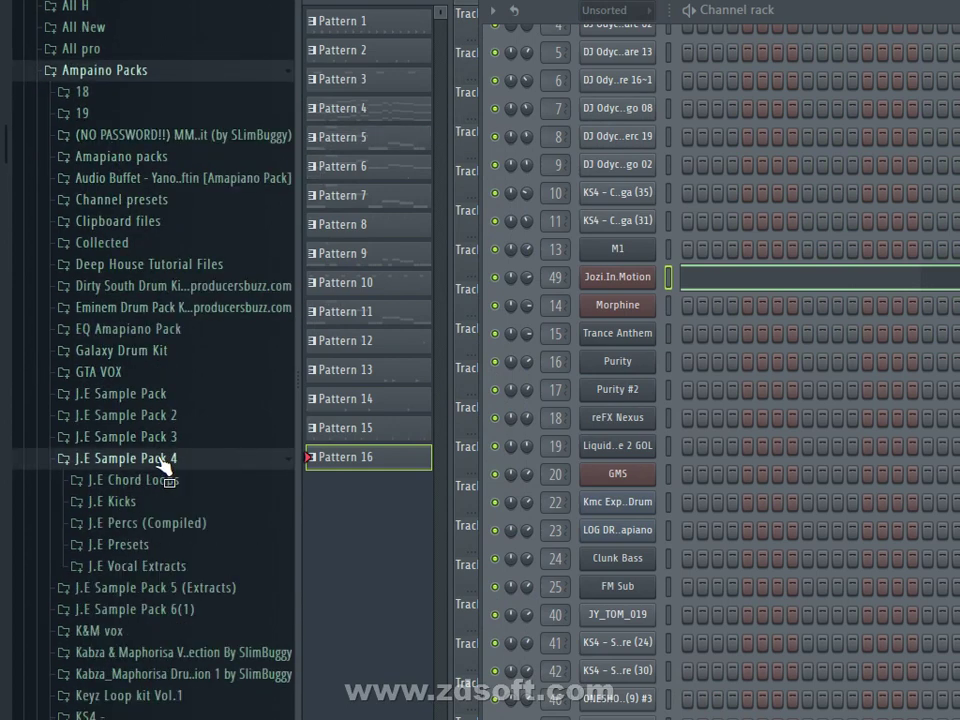
{"action": "left_click", "coordinate": [118, 549]}
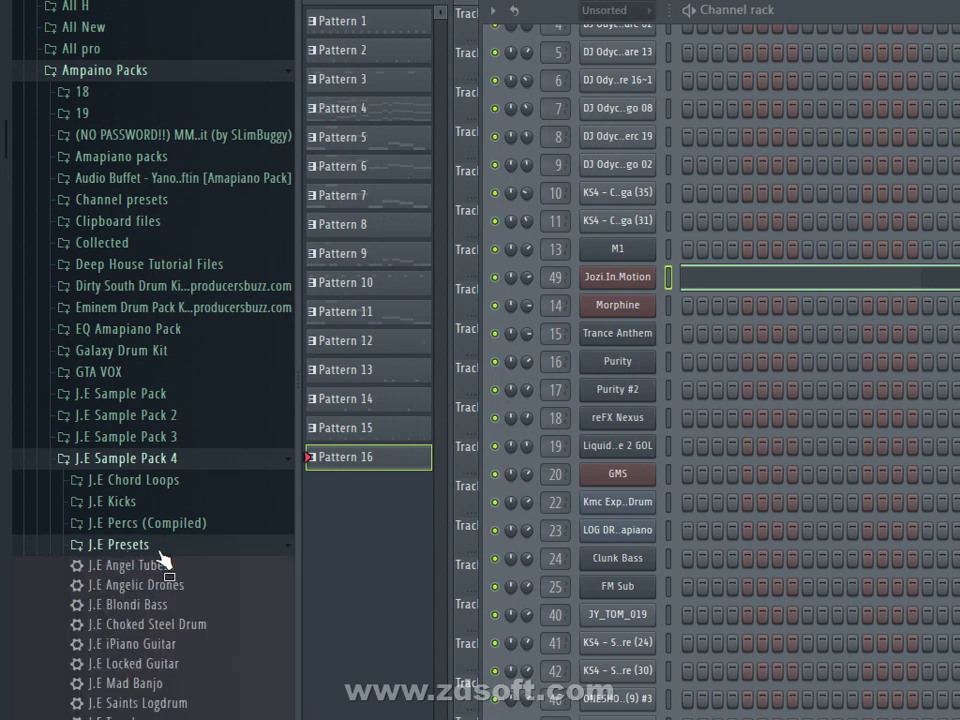
{"action": "left_click", "coordinate": [93, 551]}
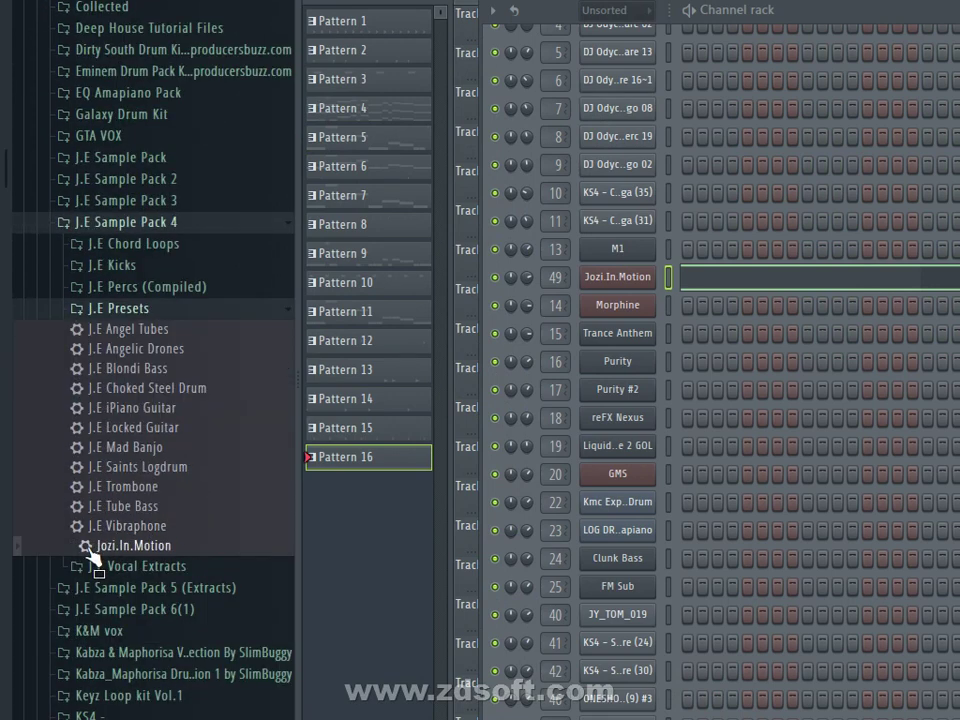
{"action": "left_click_drag", "start_coordinate": [137, 552], "coordinate": [100, 232]}
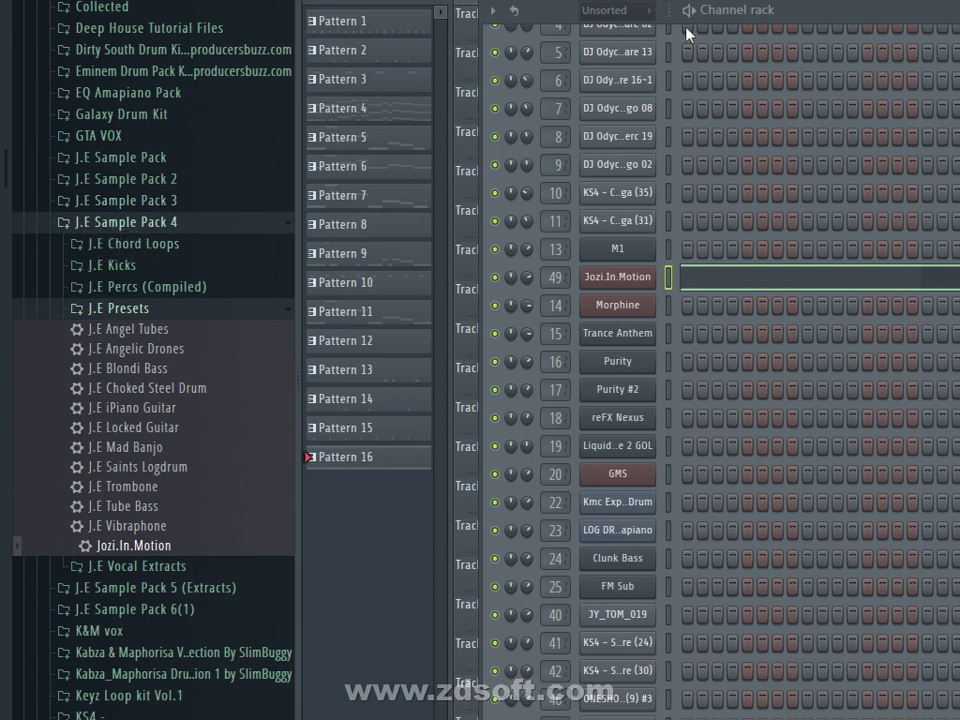
- Create an empty Pattern 17 and close the channel rack to uncover the playlist
{"action": "key", "text": "F4"}
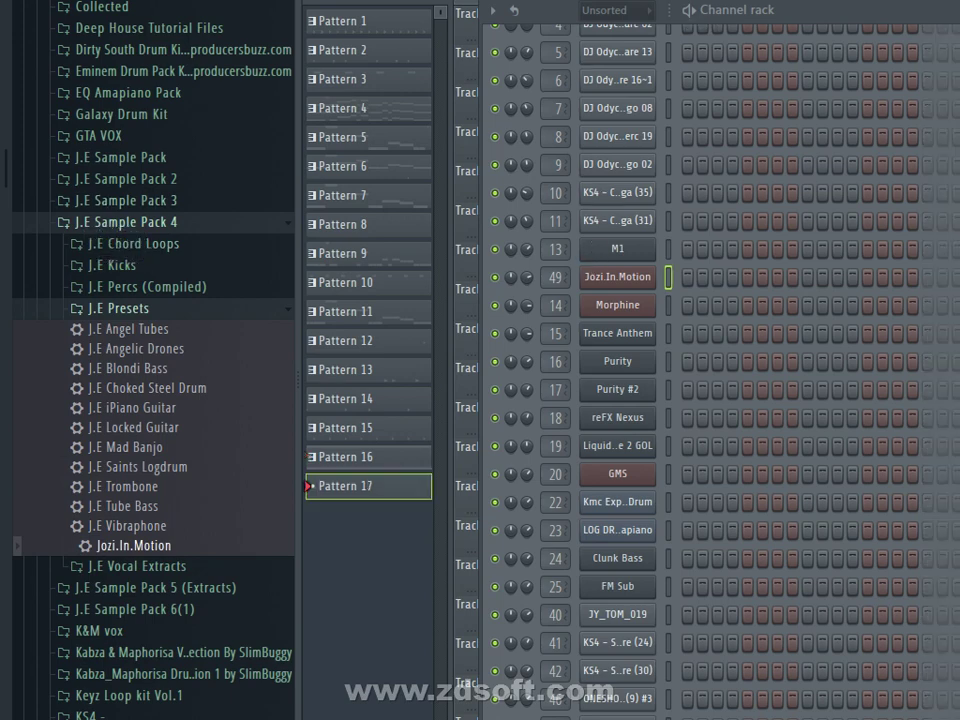
{"action": "scroll", "coordinate": [937, 390], "scroll_direction": "up", "scroll_amount": 4}
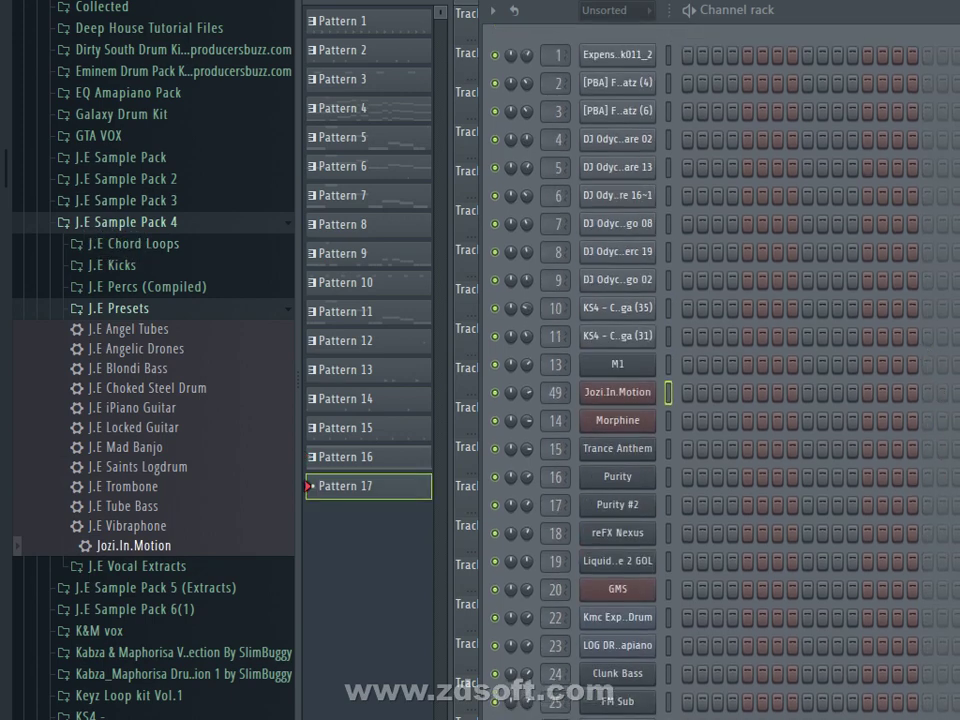
{"action": "key", "text": "F6"}
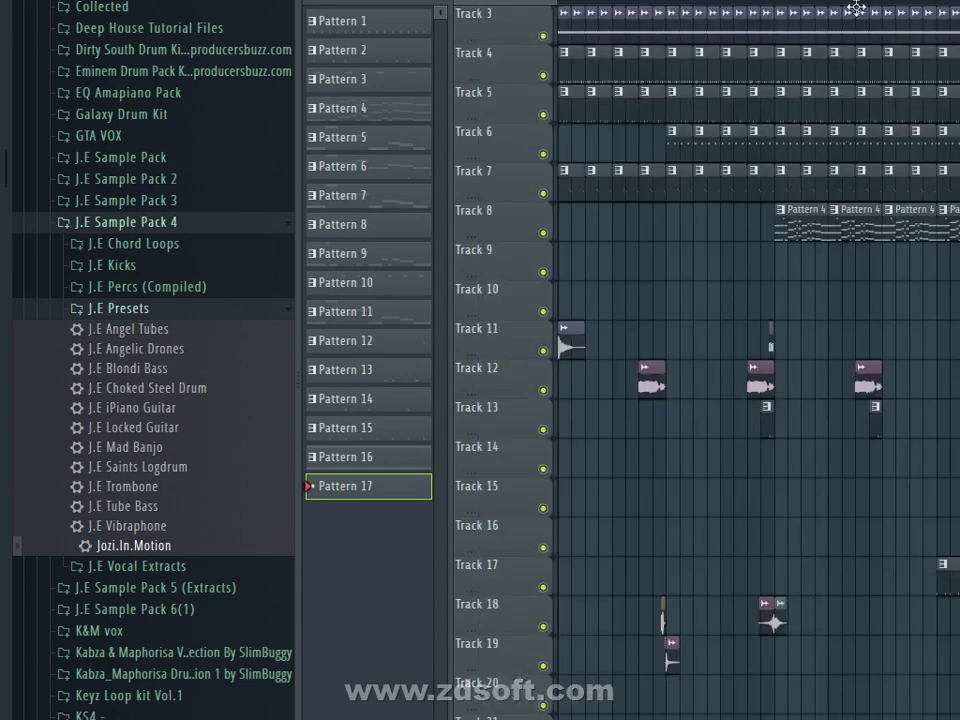
- Play the arrangement from its beginning, jump to the first Pattern 4 clip on Track 8, and stop playback
{"action": "key", "text": "space"}
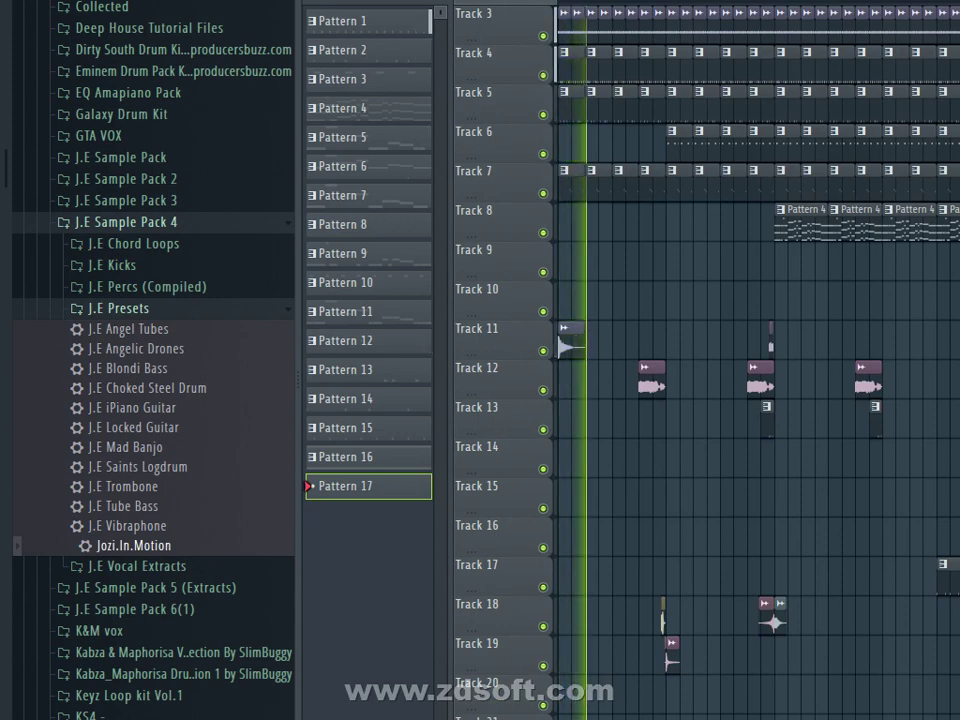
{"action": "left_click", "coordinate": [776, 4]}
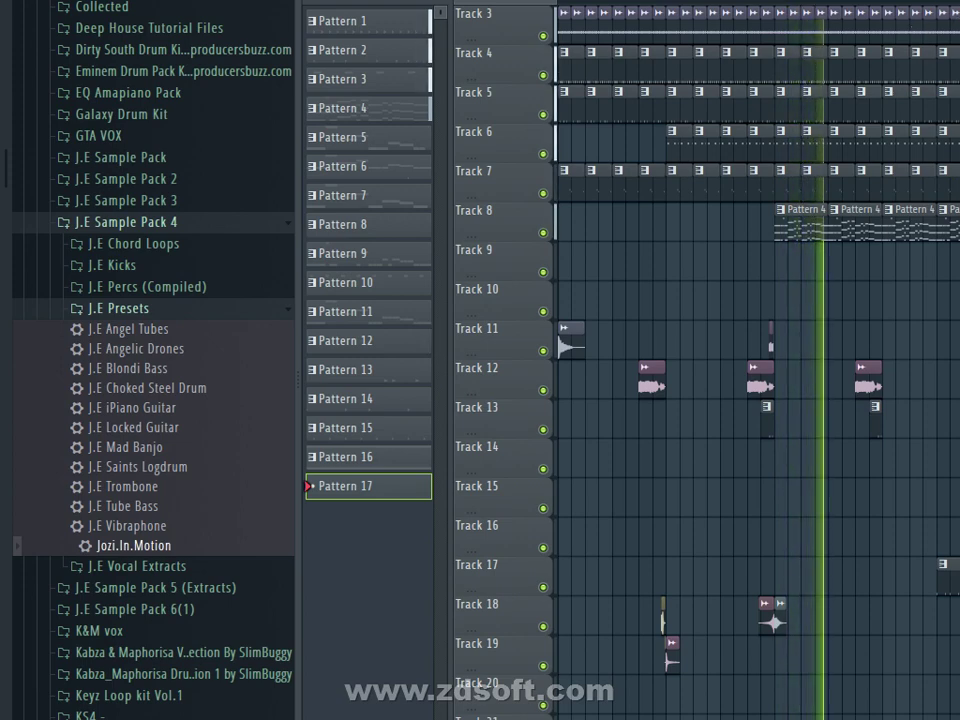
{"action": "key", "text": "space"}
- Examine the sampler settings of the Maraca 02 audio clip on Track 1, moving its window clear of the tracks
{"action": "scroll", "coordinate": [770, 330], "scroll_direction": "up", "scroll_amount": 2}
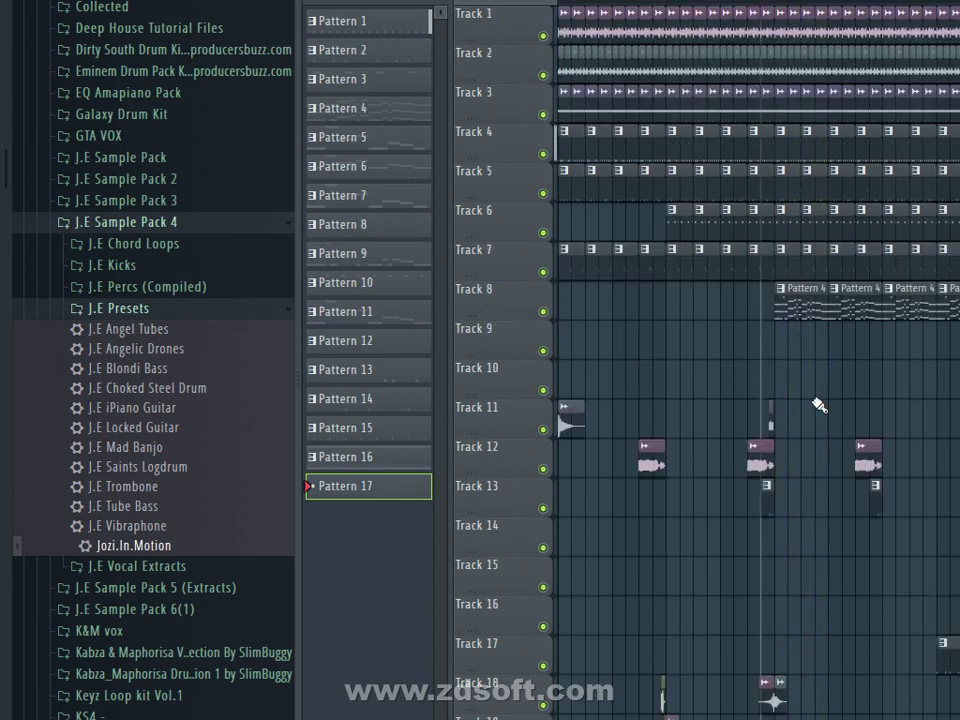
{"action": "left_click", "coordinate": [604, 22]}
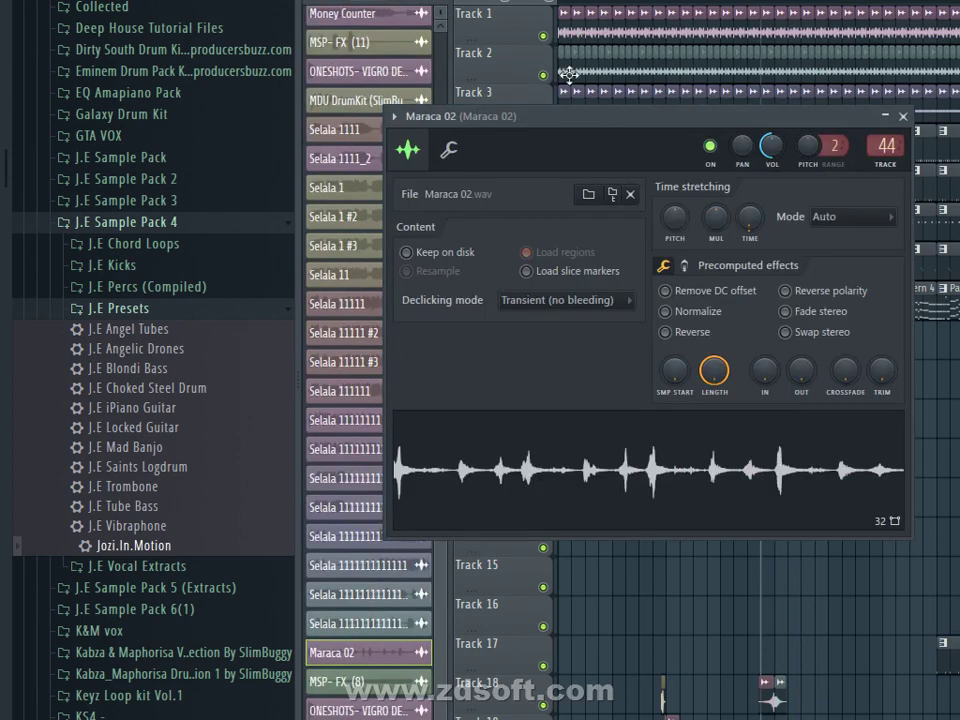
{"action": "left_click_drag", "start_coordinate": [636, 127], "coordinate": [955, 283]}
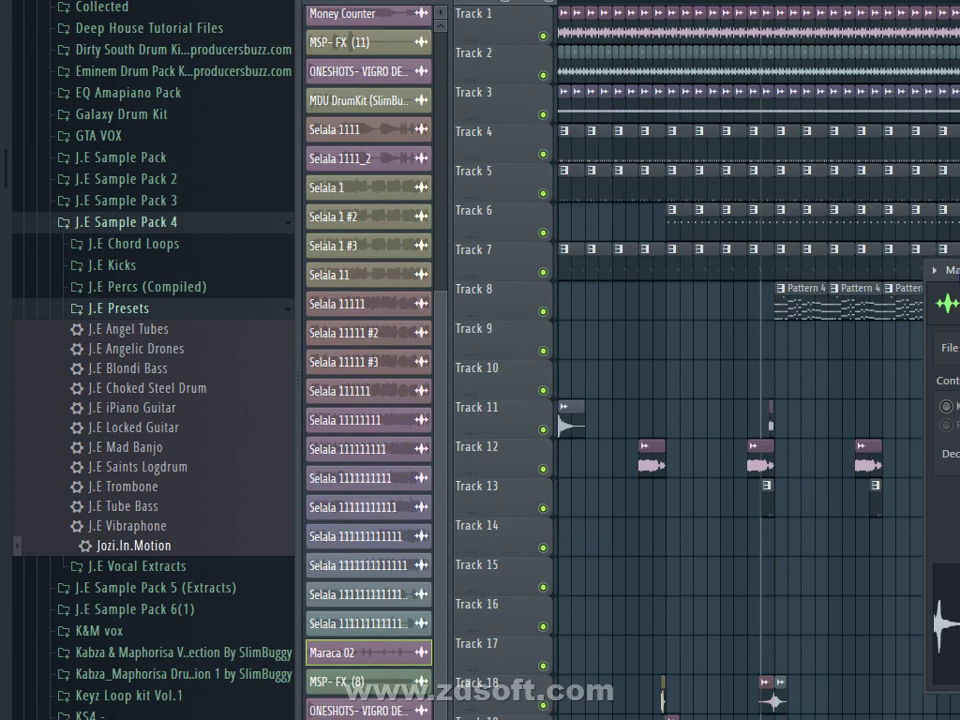
- Examine the sampler settings of the DJ Odyccy - Cax_120BPM 01 audio clip on Track 2, and close its window
{"action": "left_click", "coordinate": [634, 58]}
{"action": "left_click_drag", "start_coordinate": [498, 220], "coordinate": [952, 108]}
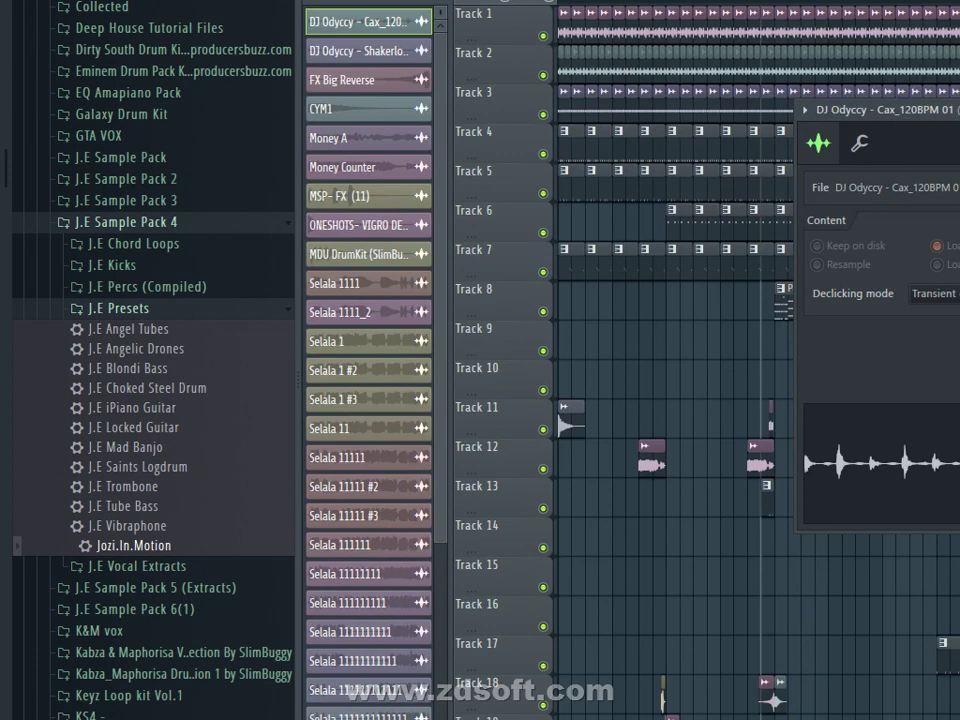
{"action": "key", "text": "Escape"}
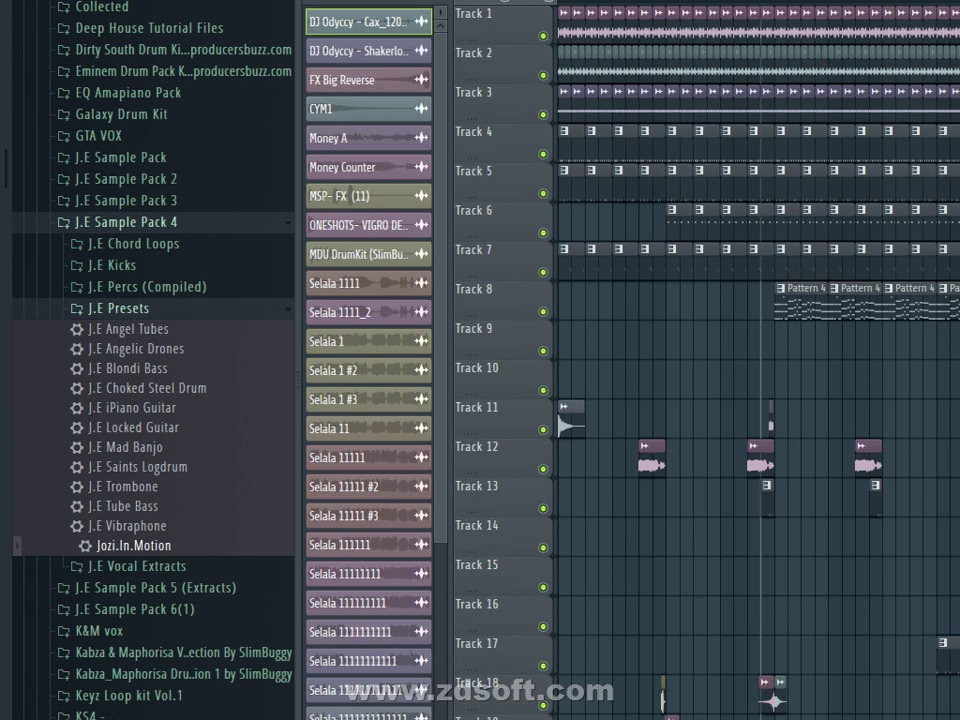
- Examine the sampler settings of the DJ Odyccy - Shakerloop_120BPM 11 audio clip on Track 3, and close its window
{"action": "double_click", "coordinate": [705, 105]}
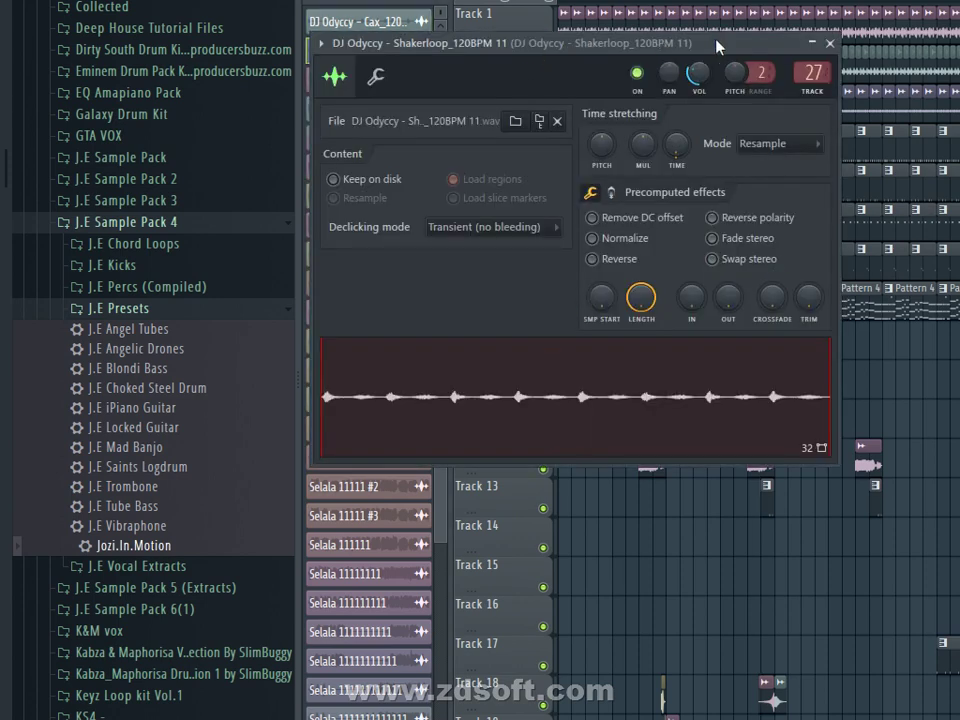
{"action": "left_click_drag", "start_coordinate": [716, 46], "coordinate": [959, 52]}
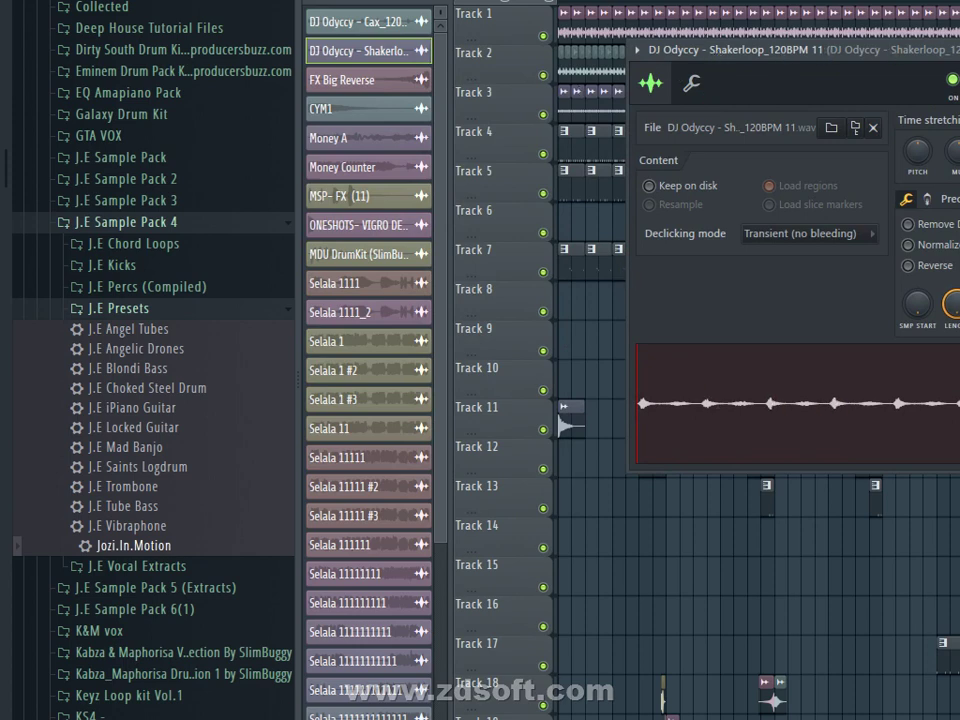
{"action": "key", "text": "Escape"}
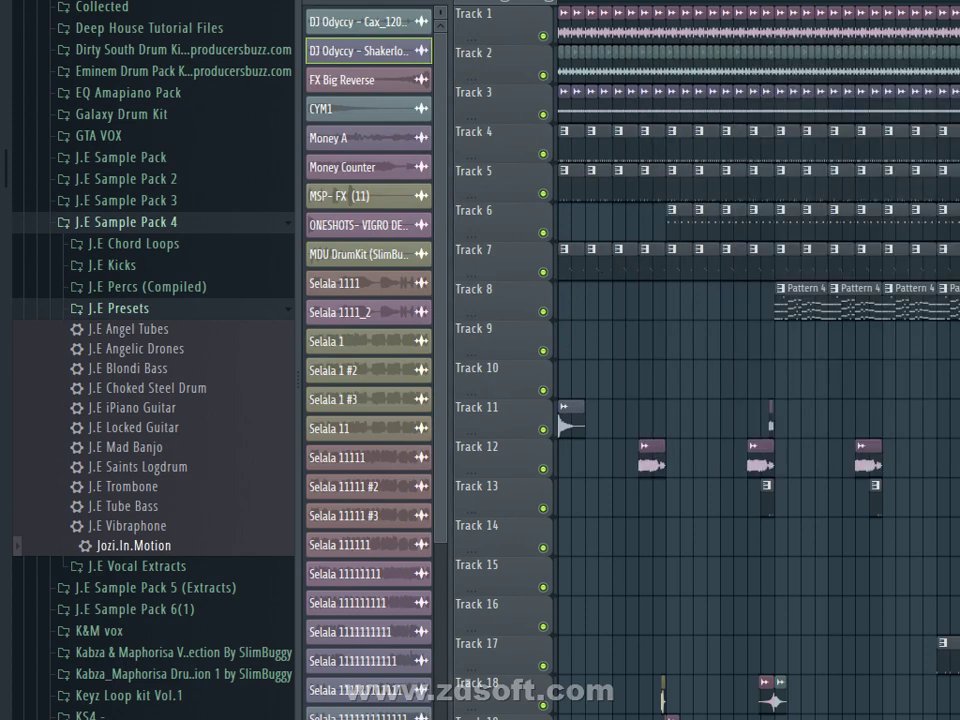